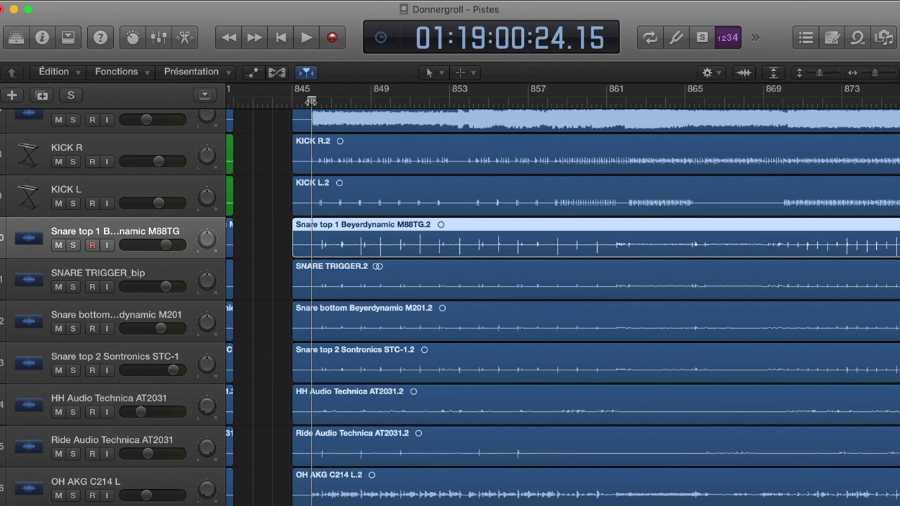
# Step: Display the mixer below the tracks and bring the output channel strip carrying Ozone 8 and MultiMeter into view
pyautogui.scroll(5, 342, 154)
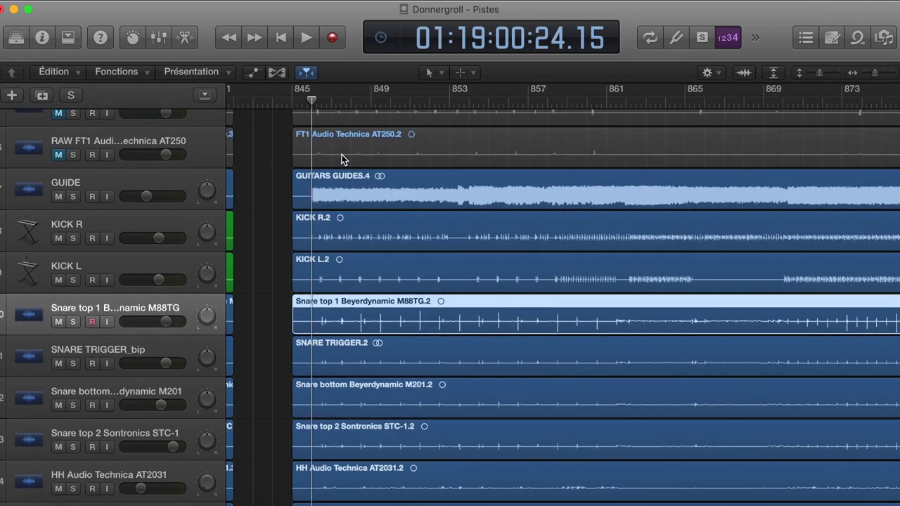
pyautogui.scroll(-1, 345, 211)
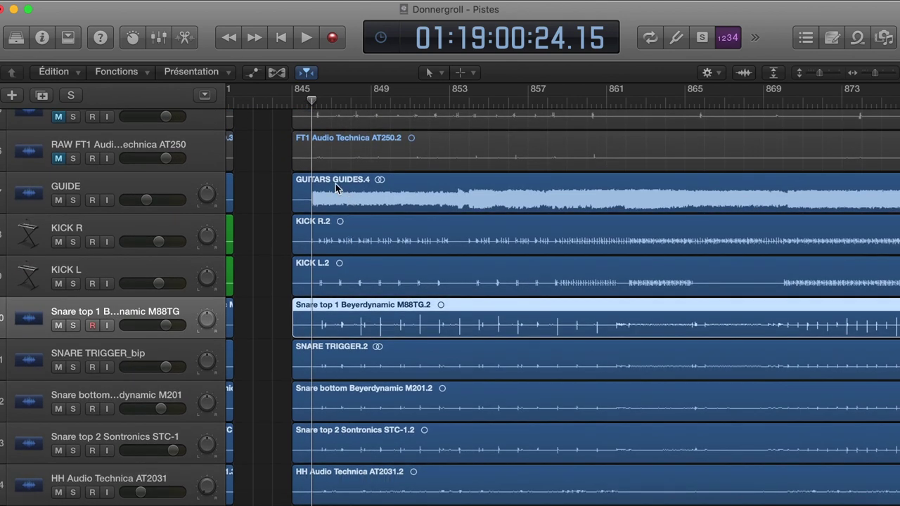
pyautogui.scroll(-1, 335, 184)
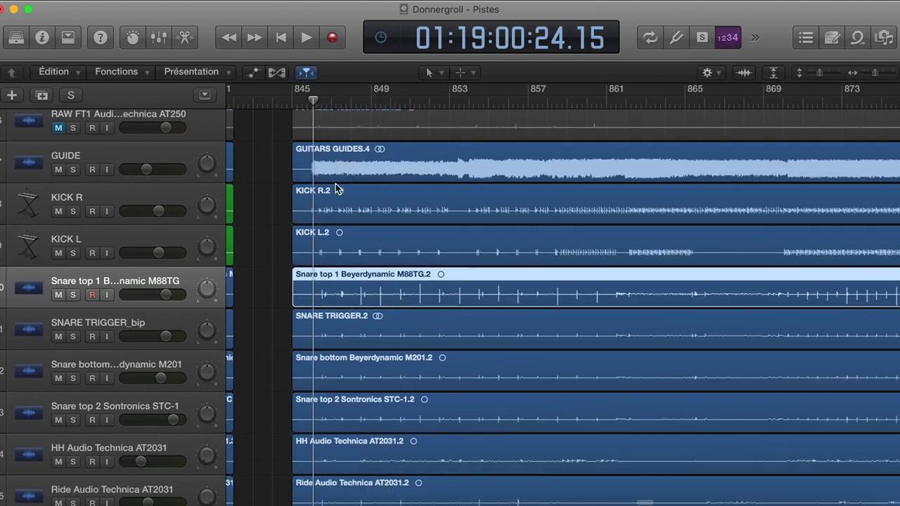
pyautogui.press('x')
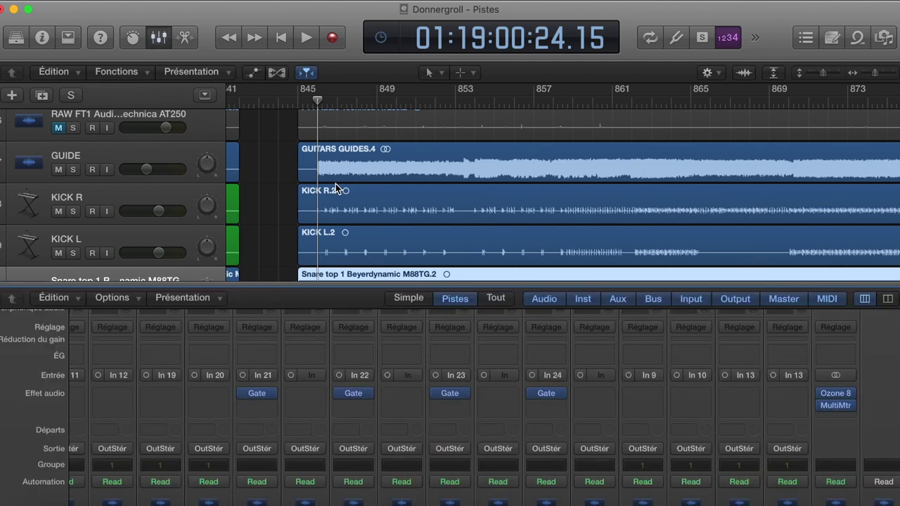
pyautogui.hscroll(2, 620, 379)
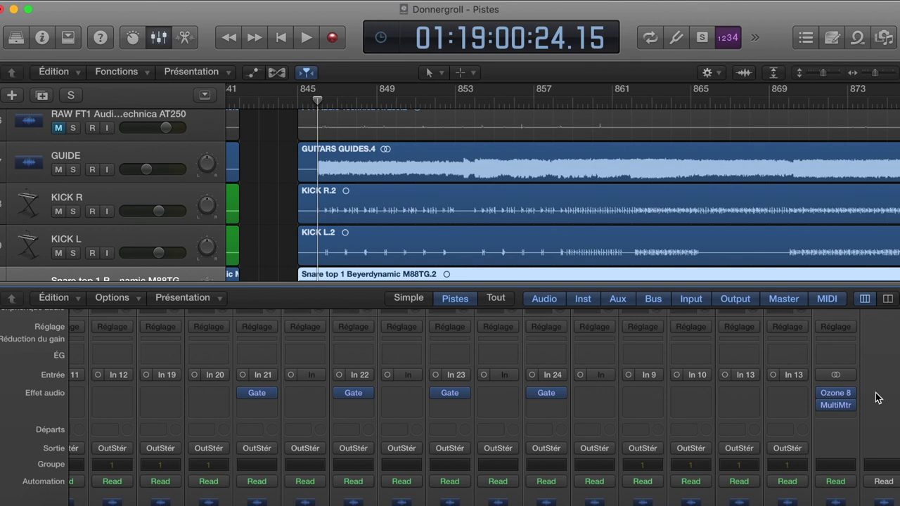
# Step: Play the full mix from bar 846 with the MultiMeter of the Stereo Out channel open and moved clear of the tracks
pyautogui.press('space')
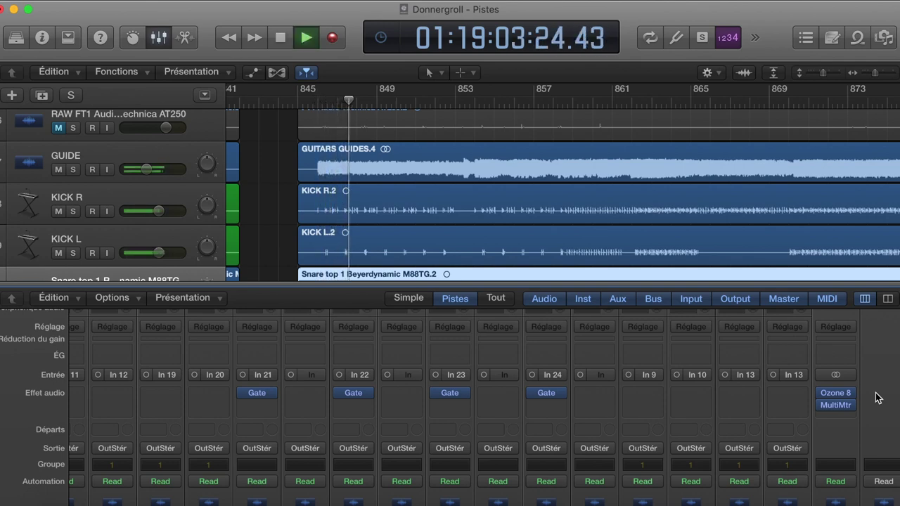
pyautogui.click(837, 408)
pyautogui.moveTo(644, 16); pyautogui.dragTo(359, 32)
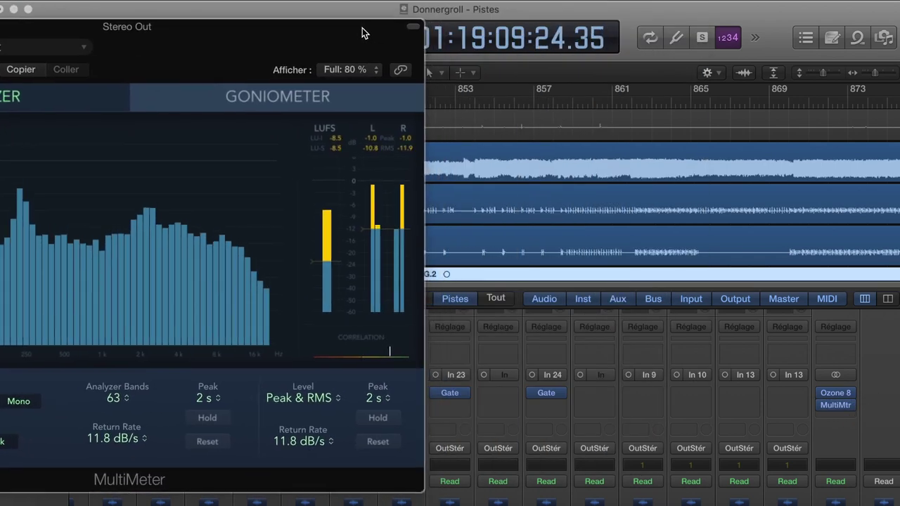
# Step: Continue playback from bar 861 to check the denser section's levels on the MultiMeter
pyautogui.scroll(-5, 583, 152)
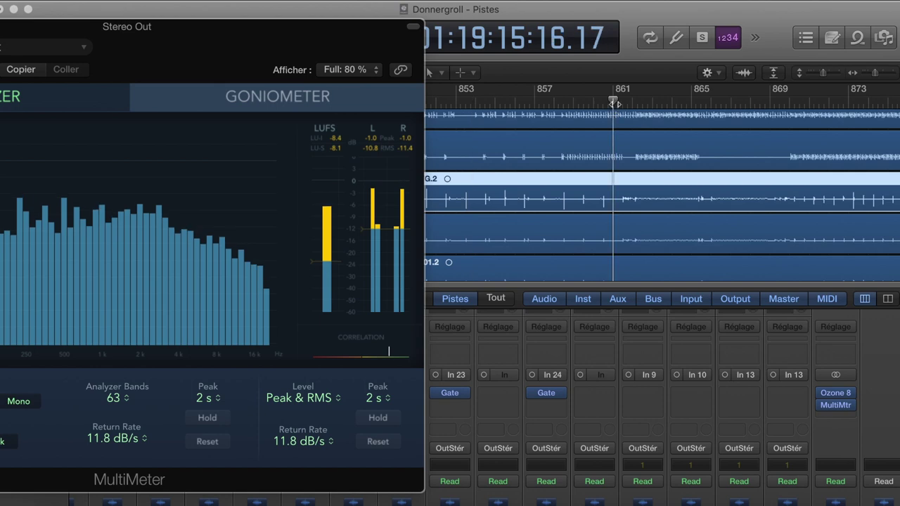
pyautogui.click(615, 104)
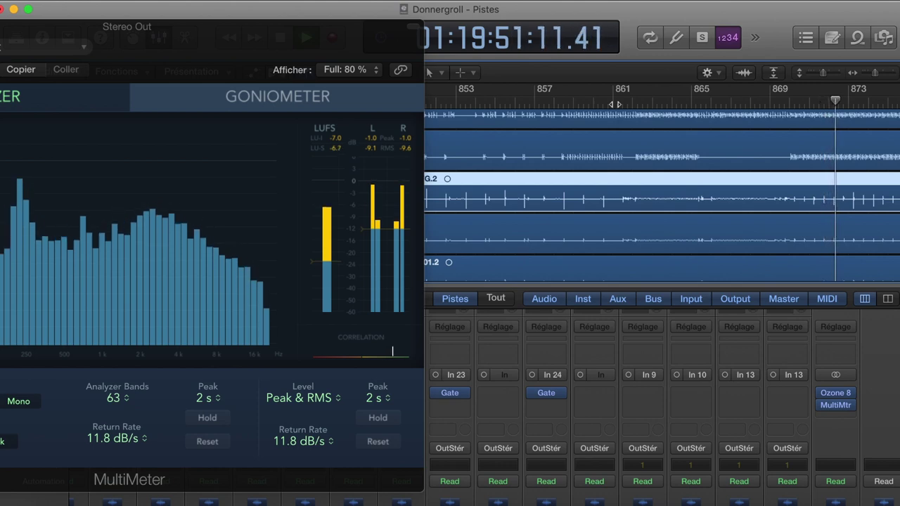
pyautogui.hscroll(10, 660, 188)
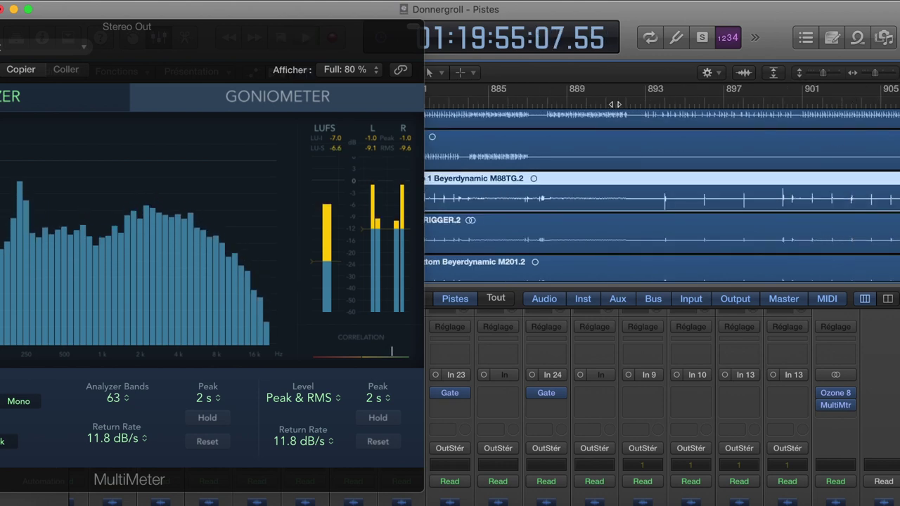
# Step: Close the MultiMeter window, and hide the mixer after viewing its pan and fader settings
pyautogui.moveTo(184, 30); pyautogui.dragTo(359, 32)
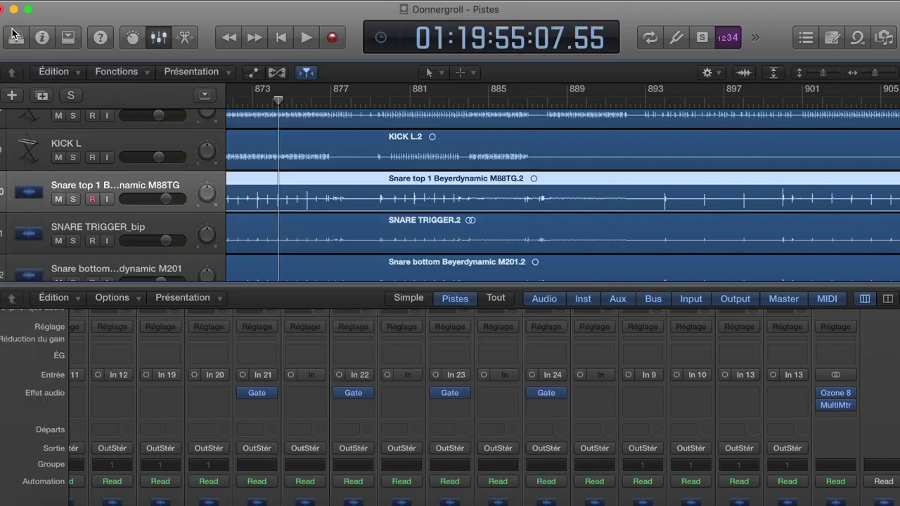
pyautogui.click(12, 25)
pyautogui.scroll(-10, 311, 369)
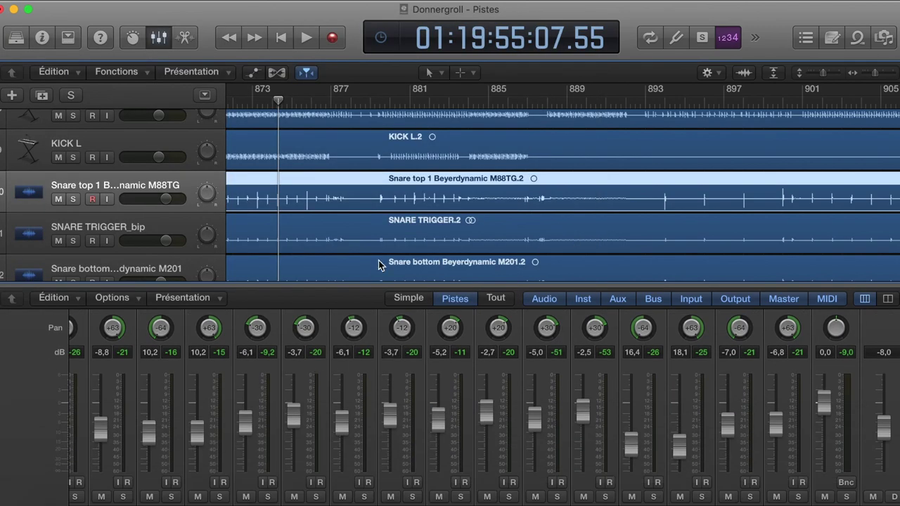
pyautogui.press('x')
# Step: Solo the KICK R and KICK L tracks and listen to them together from bar 846
pyautogui.scroll(4, 378, 246)
pyautogui.hscroll(-10, 379, 186)
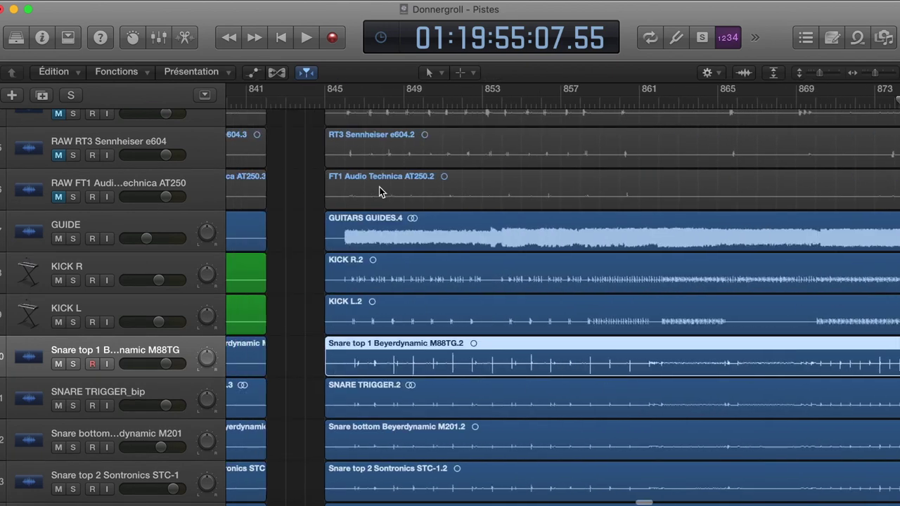
pyautogui.scroll(-1, 364, 255)
pyautogui.click(72, 244)
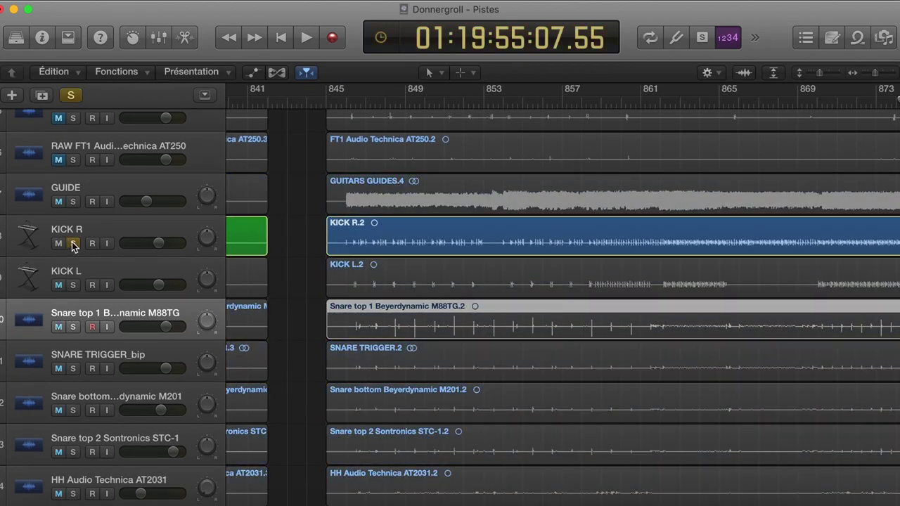
pyautogui.click(72, 284)
pyautogui.click(346, 103)
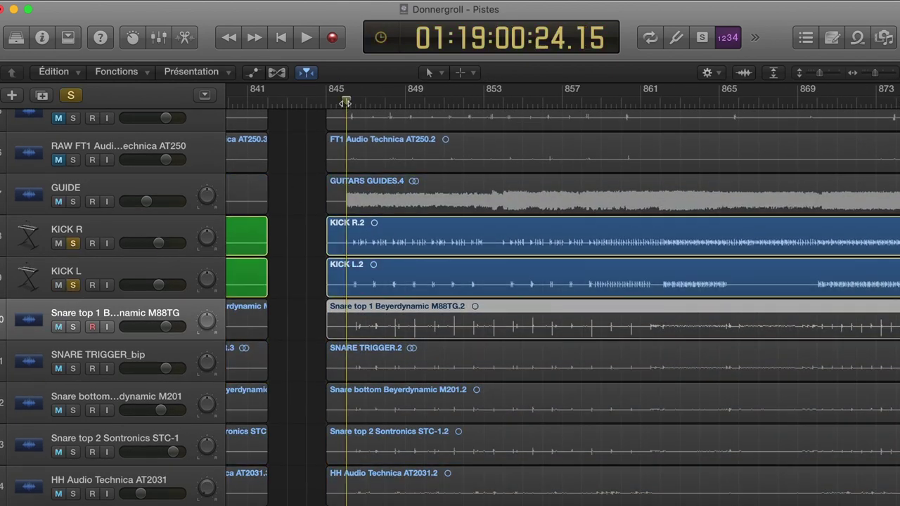
pyautogui.press('space')
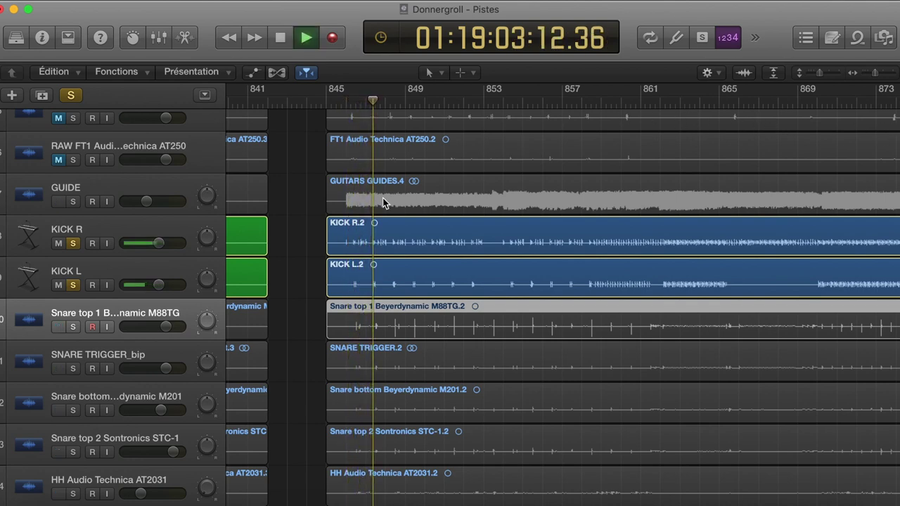
pyautogui.scroll(-1, 382, 203)
pyautogui.scroll(-1, 382, 202)
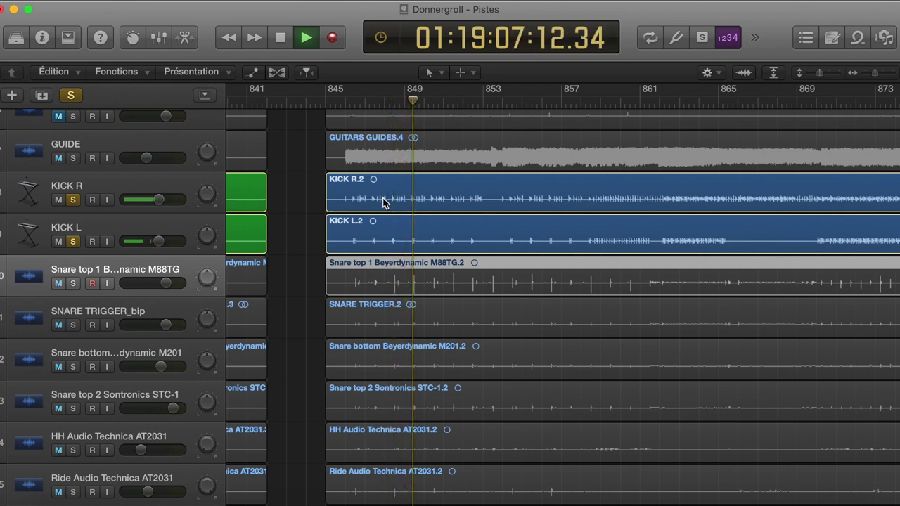
pyautogui.press('space')
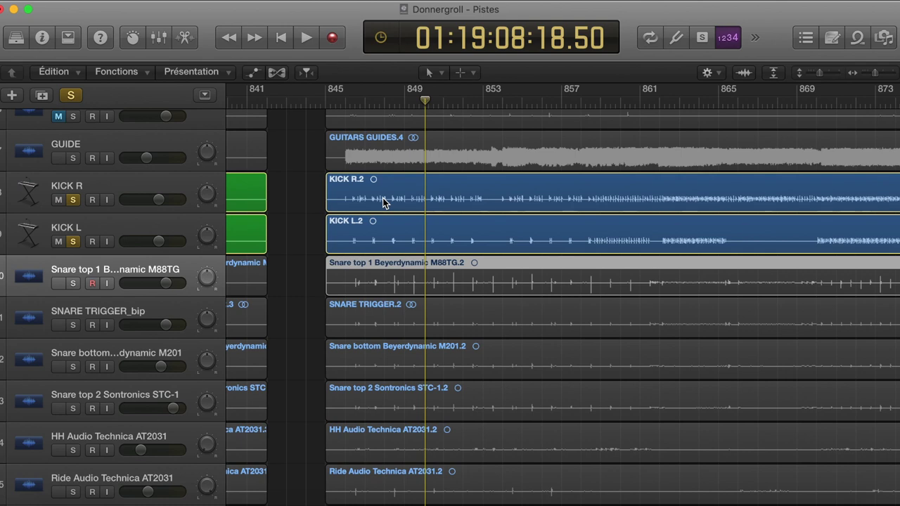
# Step: Move the solo from both kicks to the Snare top 1 M88TG track and listen from bar 846 and from bar 862
pyautogui.click(81, 200)
pyautogui.click(72, 242)
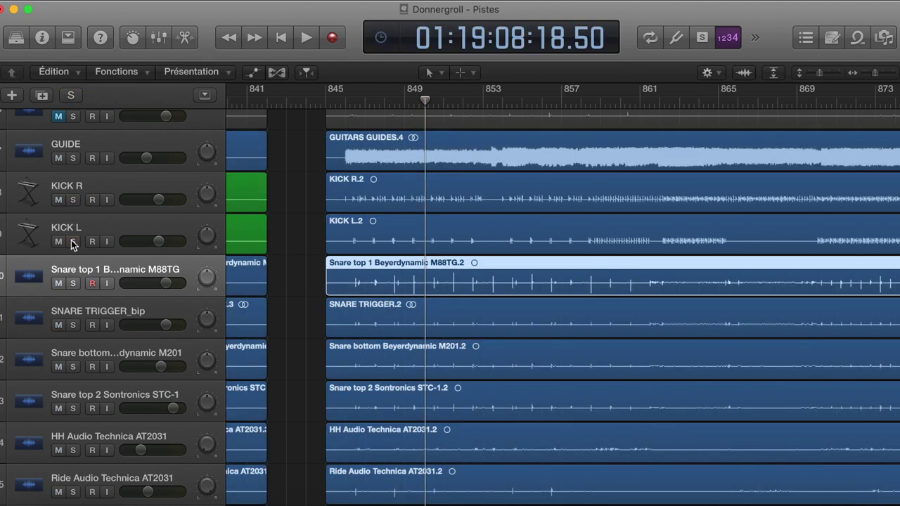
pyautogui.click(73, 283)
pyautogui.click(344, 101)
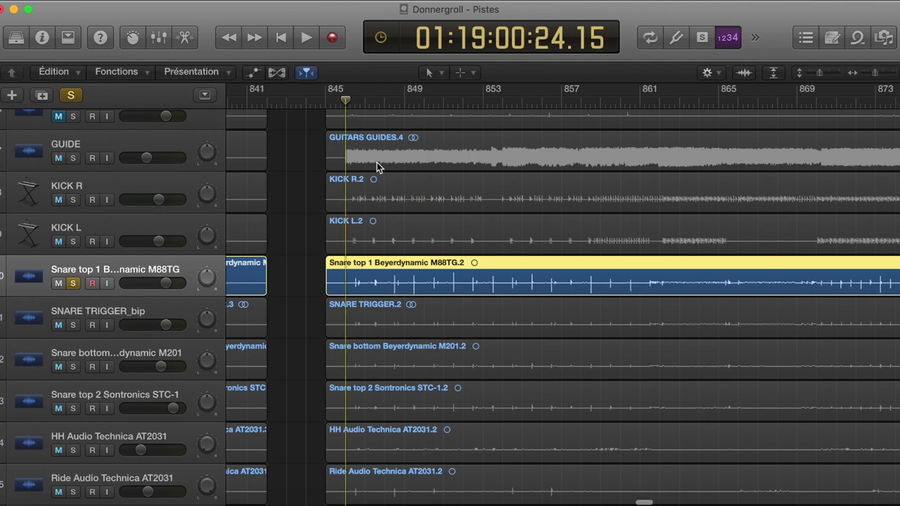
pyautogui.scroll(-1, 377, 163)
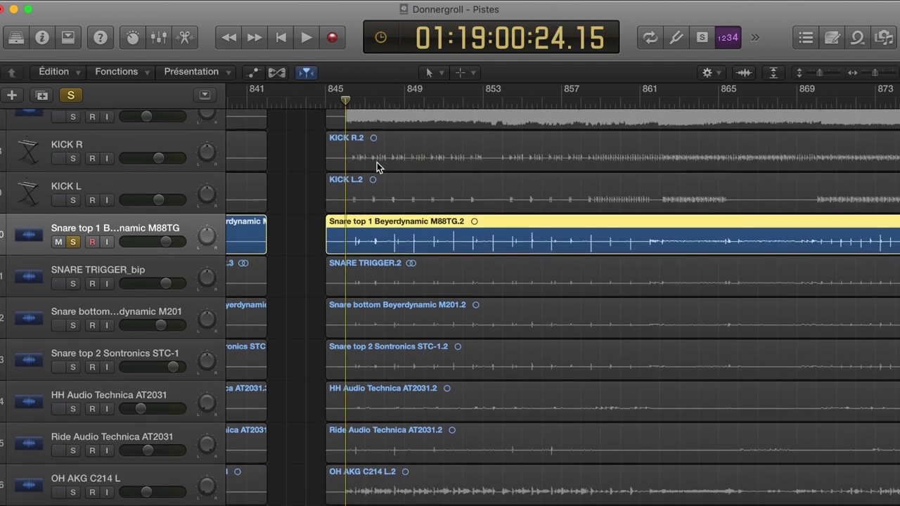
pyautogui.press('space')
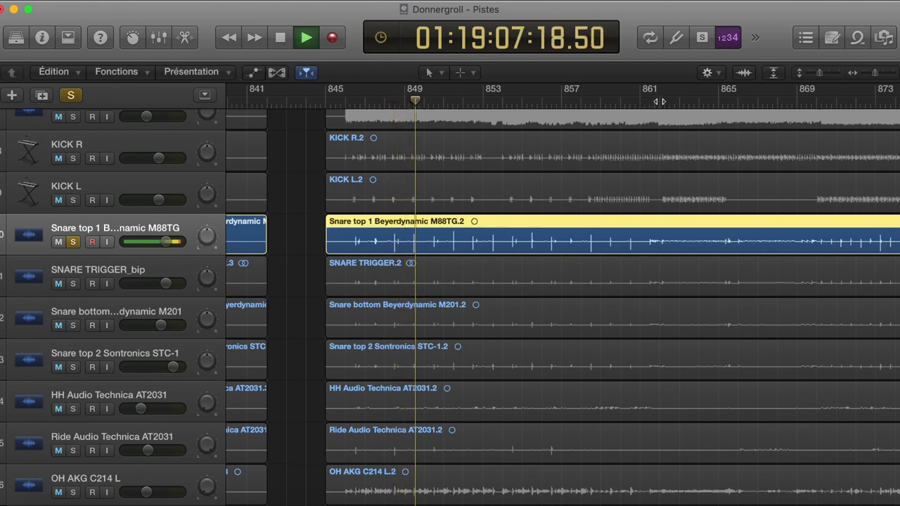
pyautogui.click(659, 102)
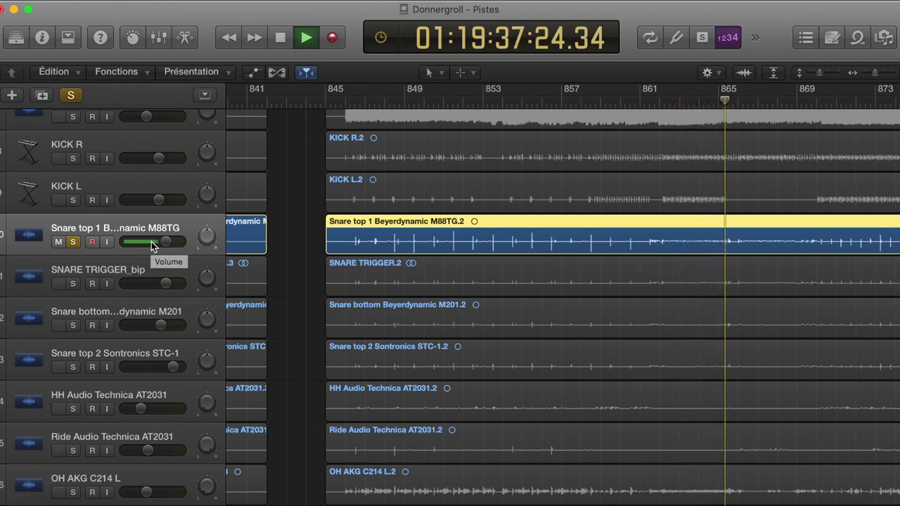
pyautogui.press('space')
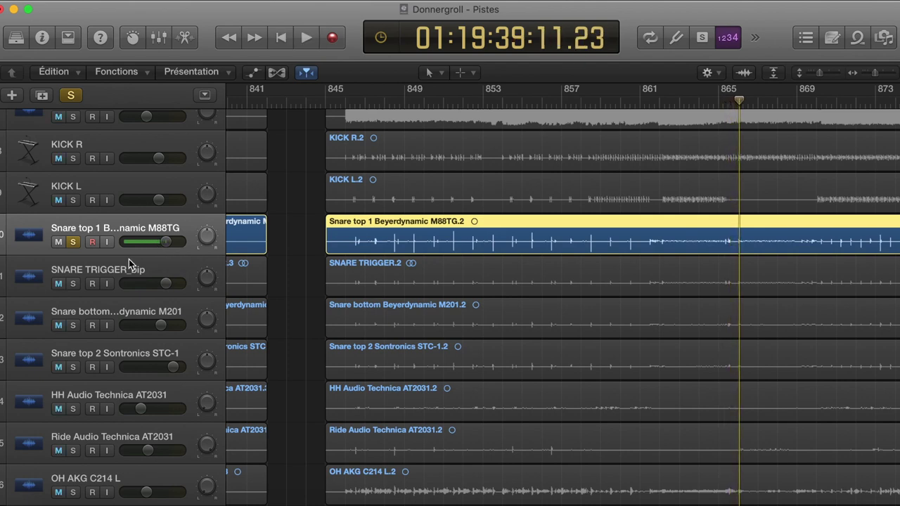
# Step: Switch the solo from Snare top 1 to SNARE TRIGGER_bip and play it from bar 862
pyautogui.click(72, 283)
pyautogui.click(72, 242)
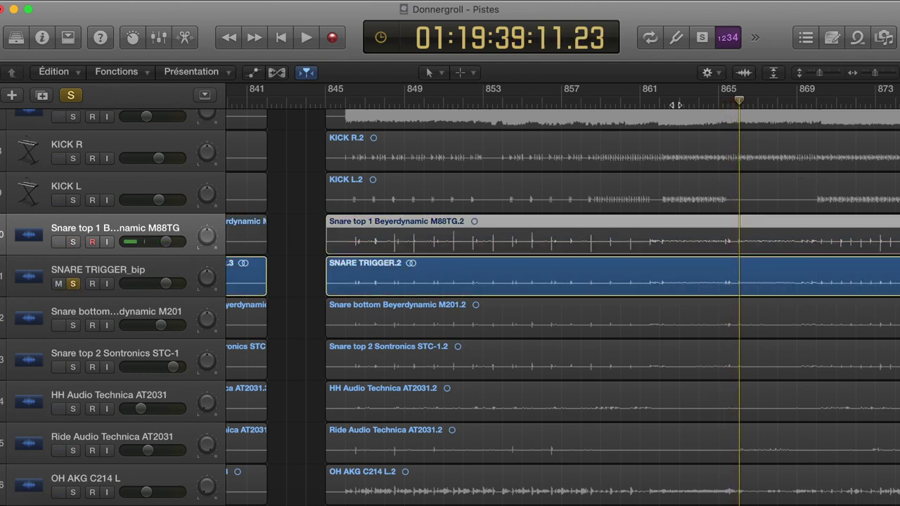
pyautogui.click(661, 104)
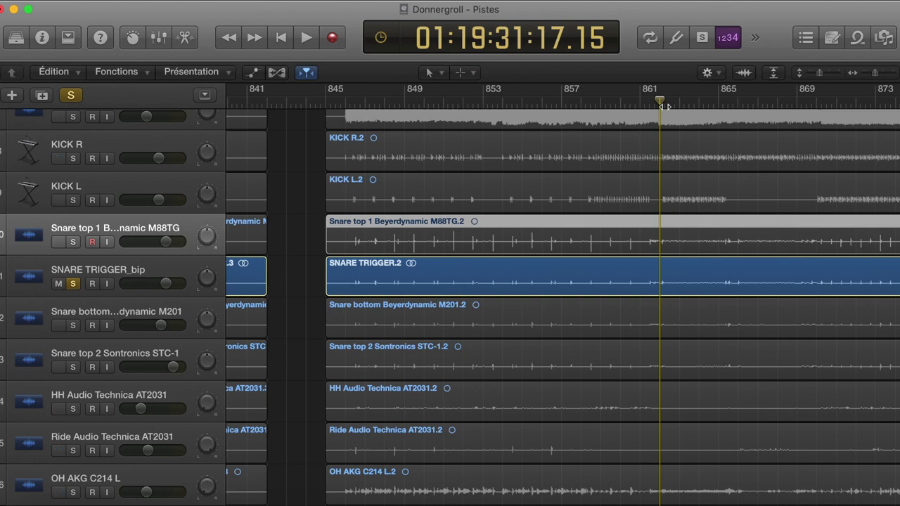
pyautogui.press('space')
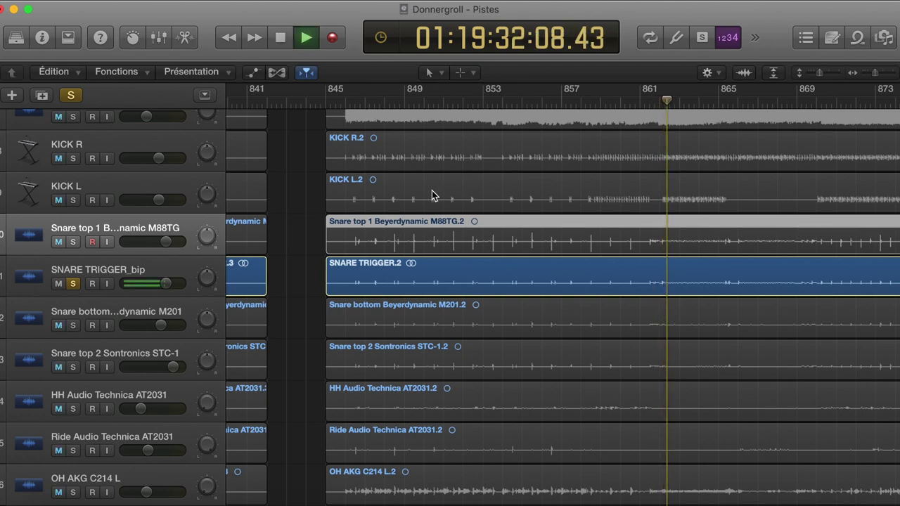
# Step: Briefly add Snare top 1 to the soloed snare trigger during playback to compare them, and stop playback
pyautogui.moveTo(74, 241)
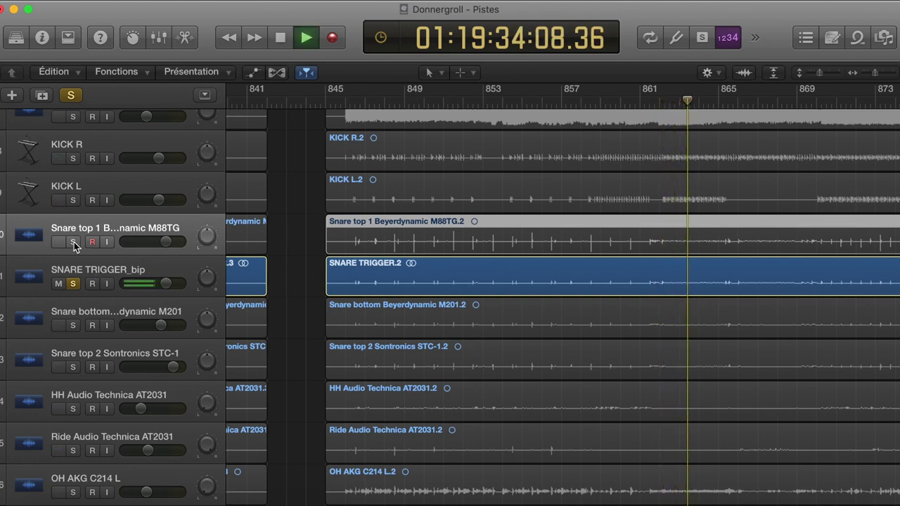
pyautogui.click(73, 241)
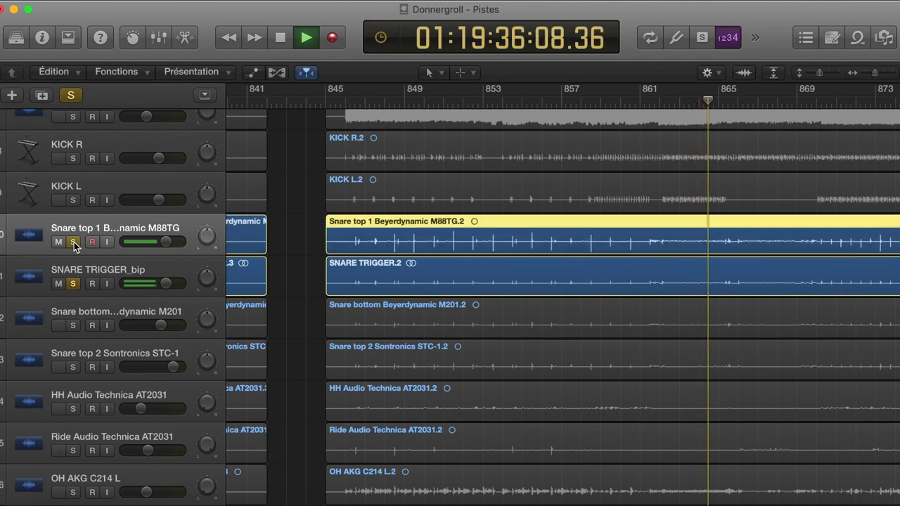
pyautogui.click(73, 242)
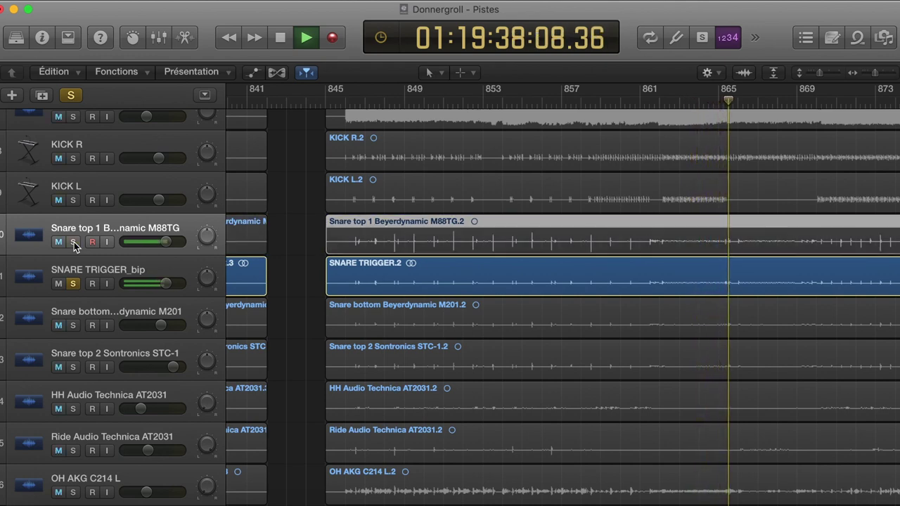
pyautogui.press('space')
# Step: Switch the solo from the snare trigger to Snare bottom M201 and listen to it, including from about bar 851
pyautogui.click(75, 326)
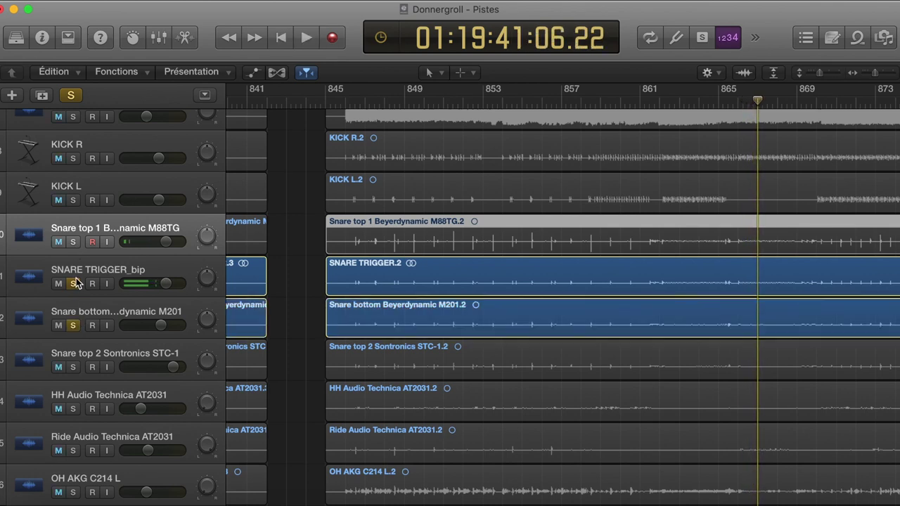
pyautogui.click(74, 284)
pyautogui.press('space')
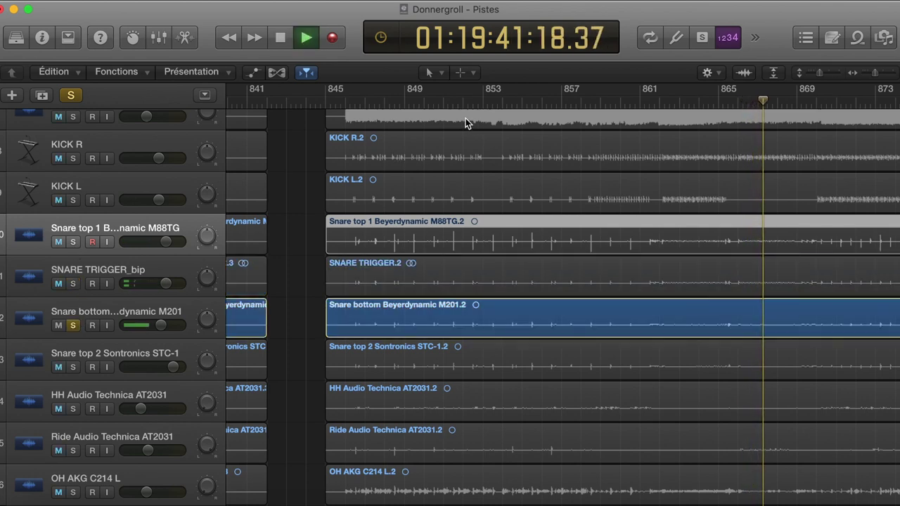
pyautogui.click(447, 103)
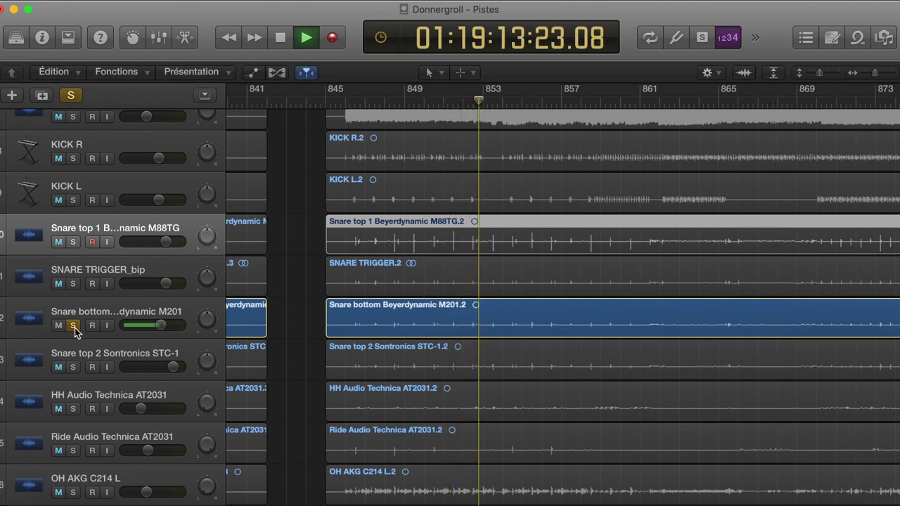
pyautogui.press('space')
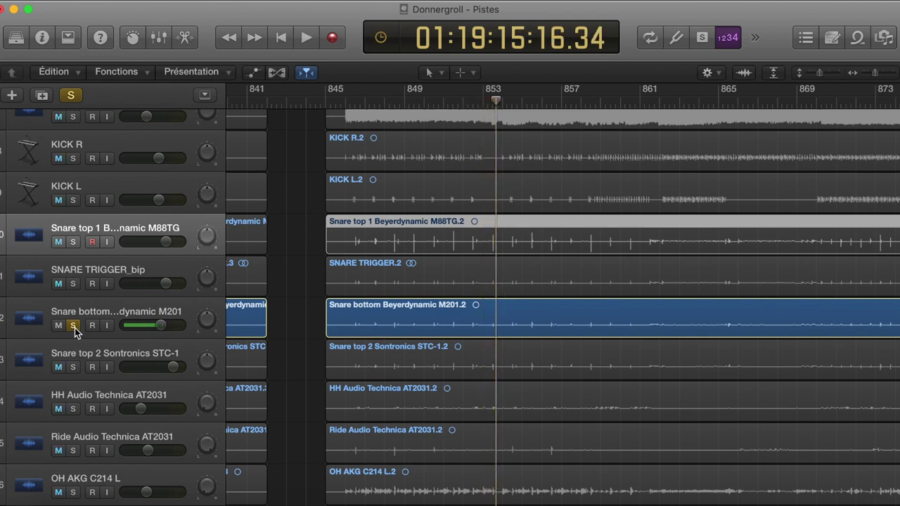
# Step: Switch the solo from Snare bottom M201 to Snare top 2 Sontronics STC-1 and listen from bar 862 and from about bar 848
pyautogui.click(75, 327)
pyautogui.click(74, 366)
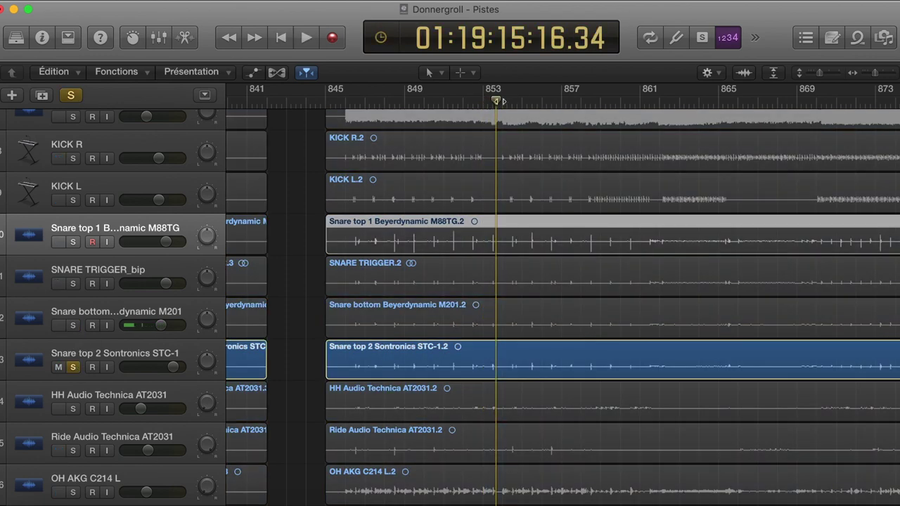
pyautogui.click(661, 103)
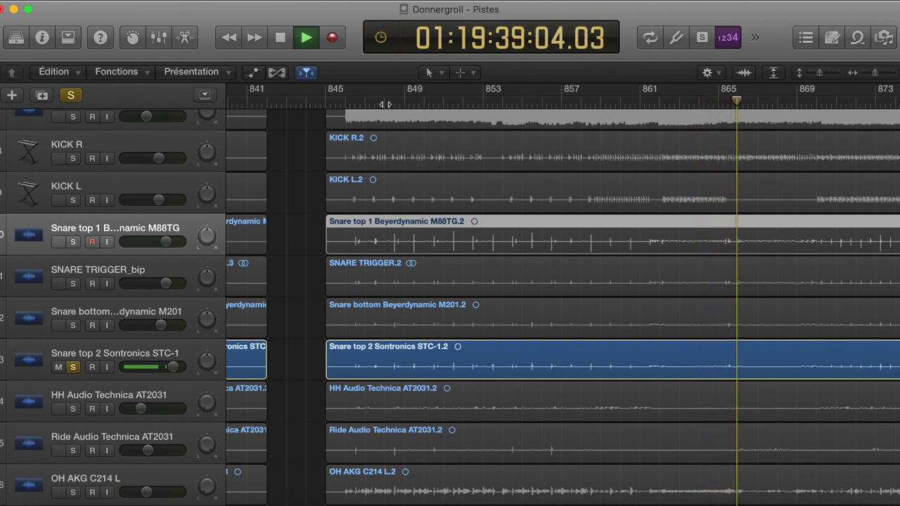
pyautogui.click(385, 104)
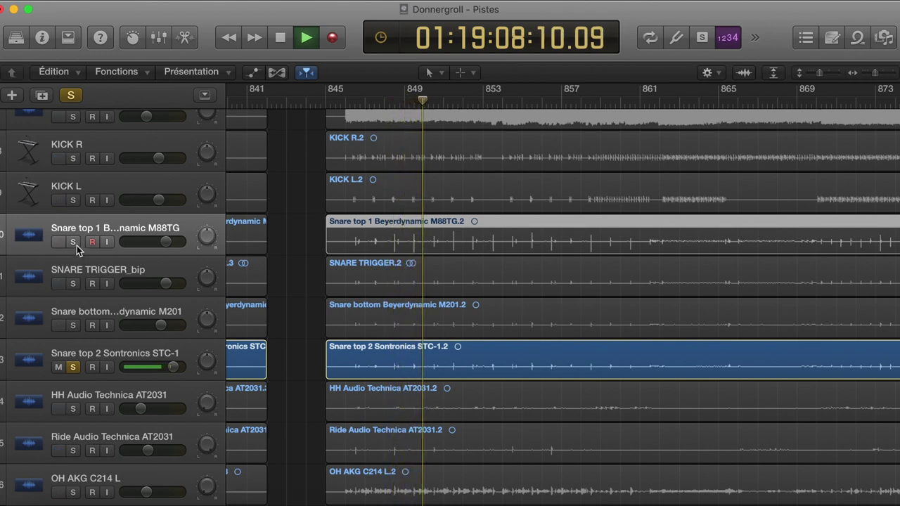
pyautogui.press('space')
# Step: Add Snare top 1, SNARE TRIGGER_bip and Snare bottom to the solo and listen to all four snare tracks together from about bar 859
pyautogui.moveTo(77, 245); pyautogui.dragTo(77, 326)
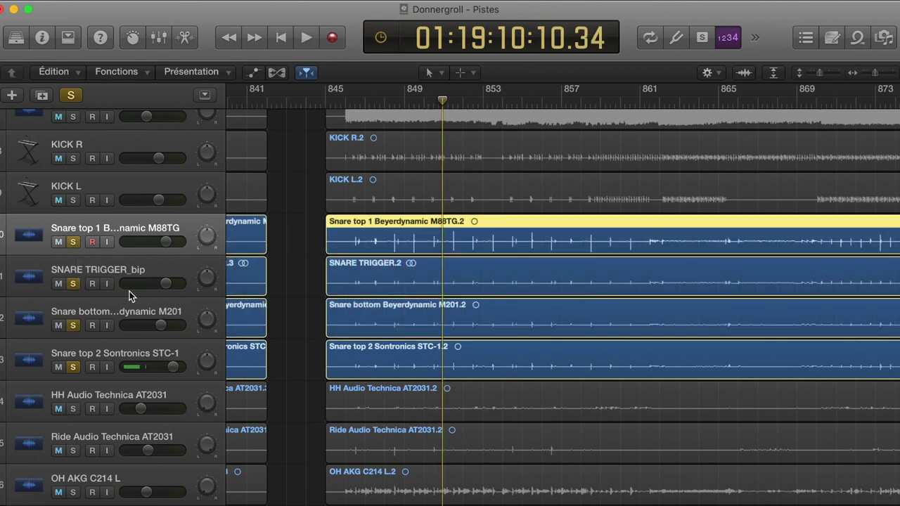
pyautogui.click(602, 102)
pyautogui.press('space')
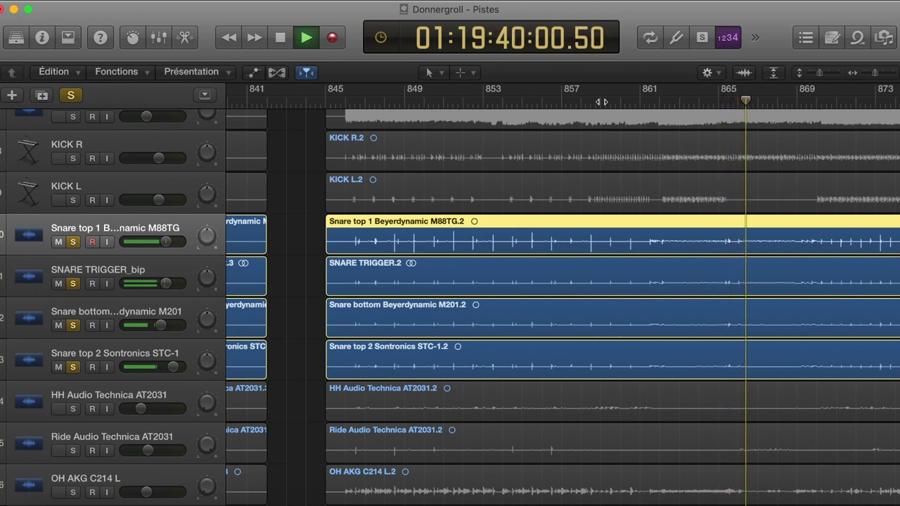
pyautogui.press('space')
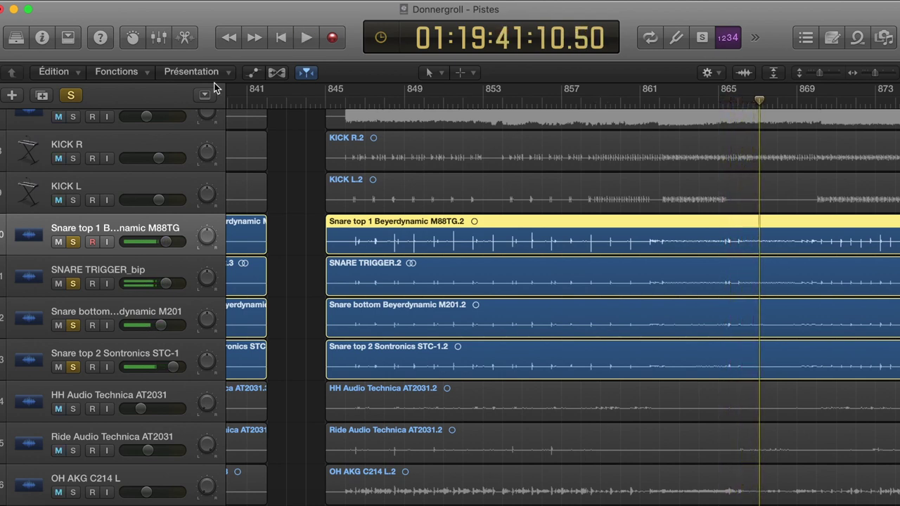
# Step: Clear all solos, set the playhead to bar 862 and show the kick and snare channels in the mixer
pyautogui.click(76, 97)
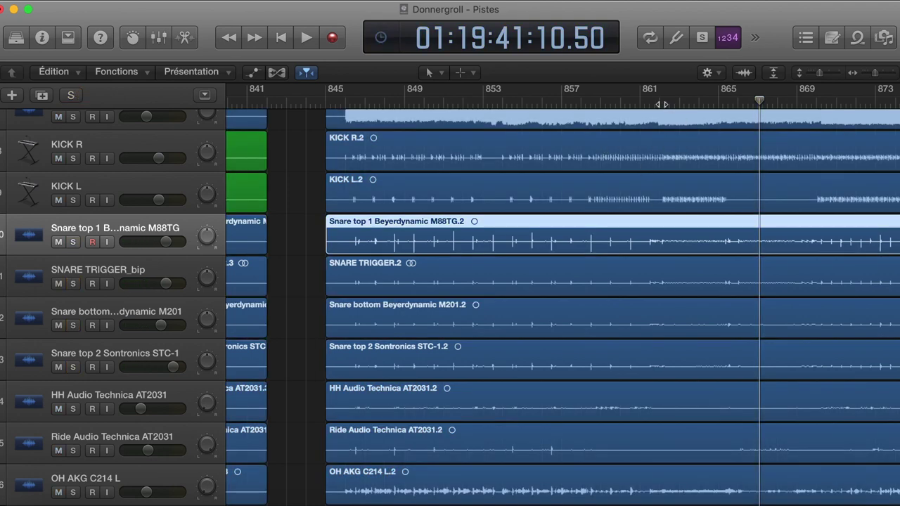
pyautogui.click(661, 104)
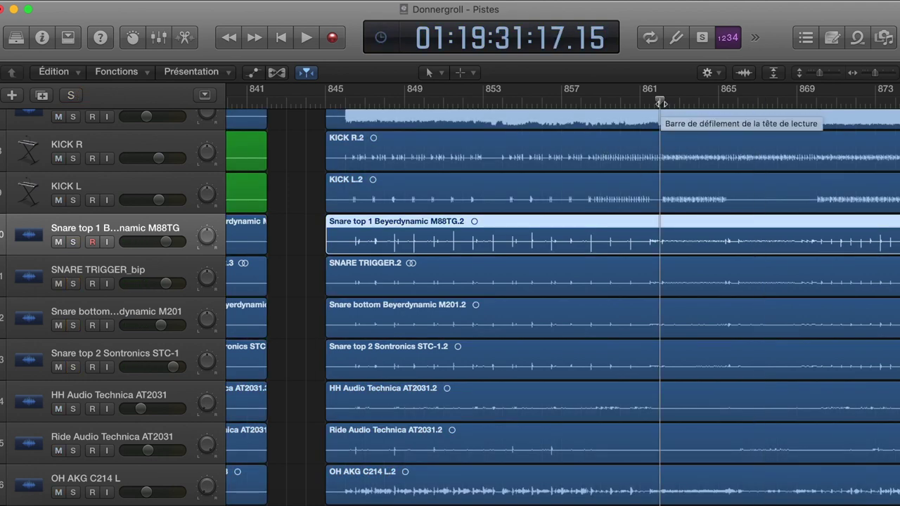
pyautogui.press('x')
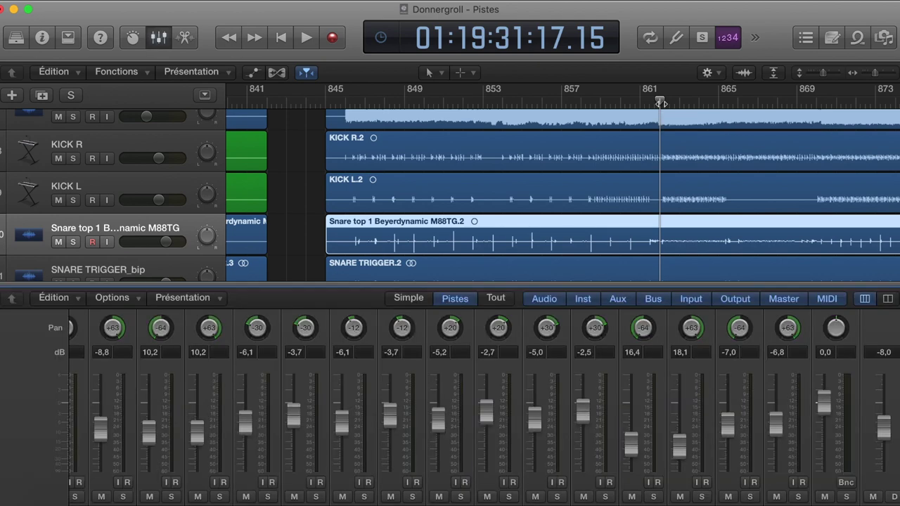
pyautogui.hscroll(-10, 505, 377)
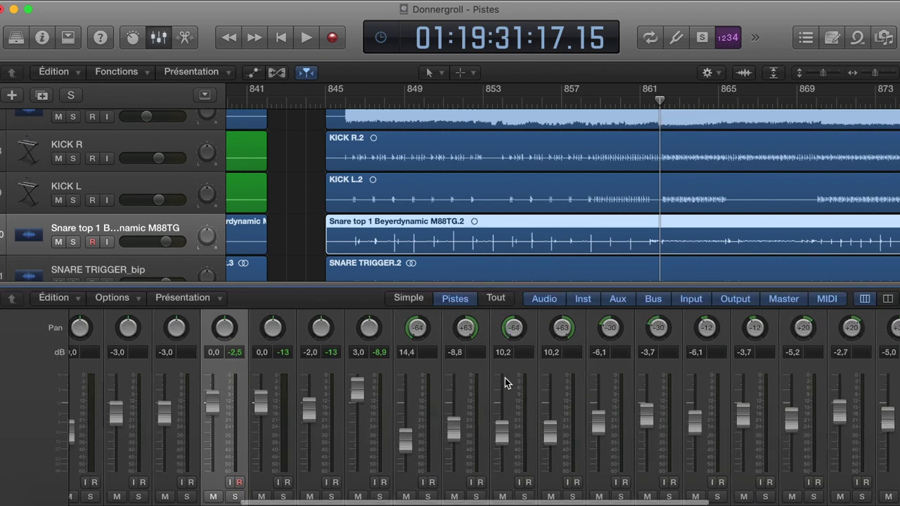
pyautogui.hscroll(-3, 505, 377)
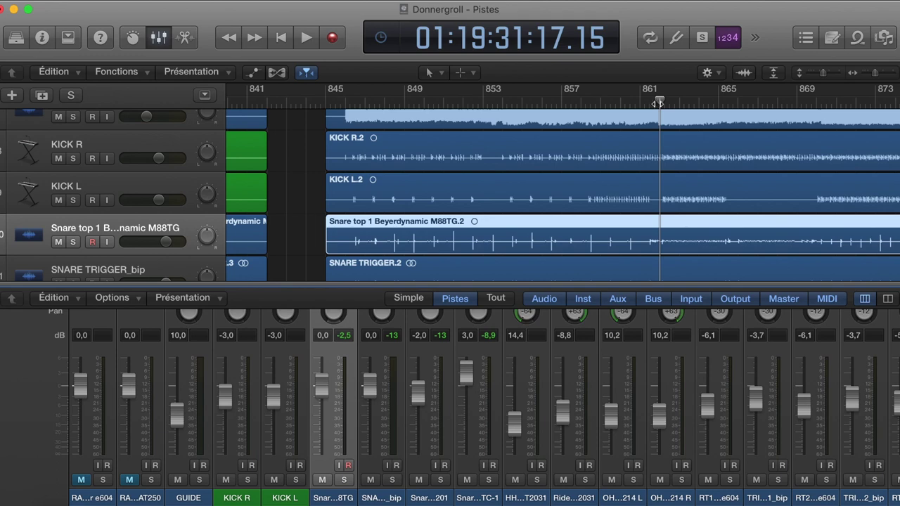
# Step: Play the full mix from bar 862, muting and unmuting SNARE TRIGGER_bip to compare, and stop playback
pyautogui.press('space')
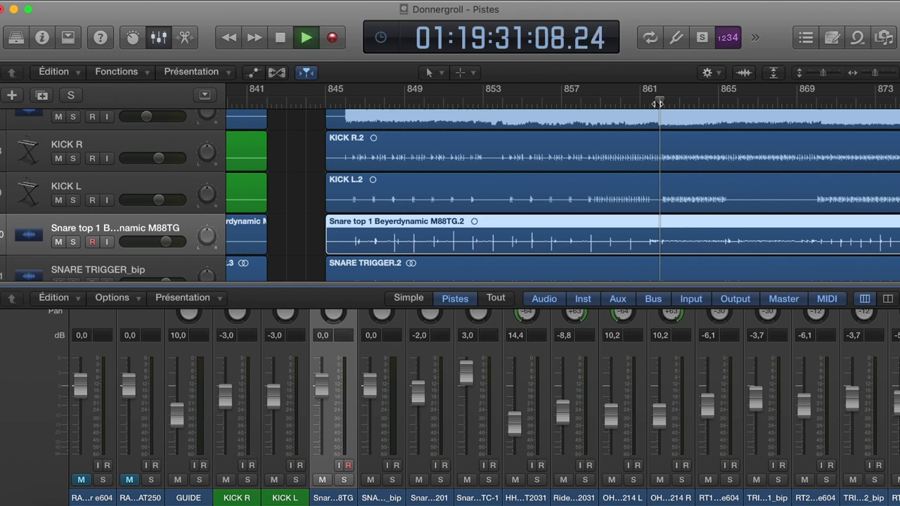
pyautogui.click(370, 480)
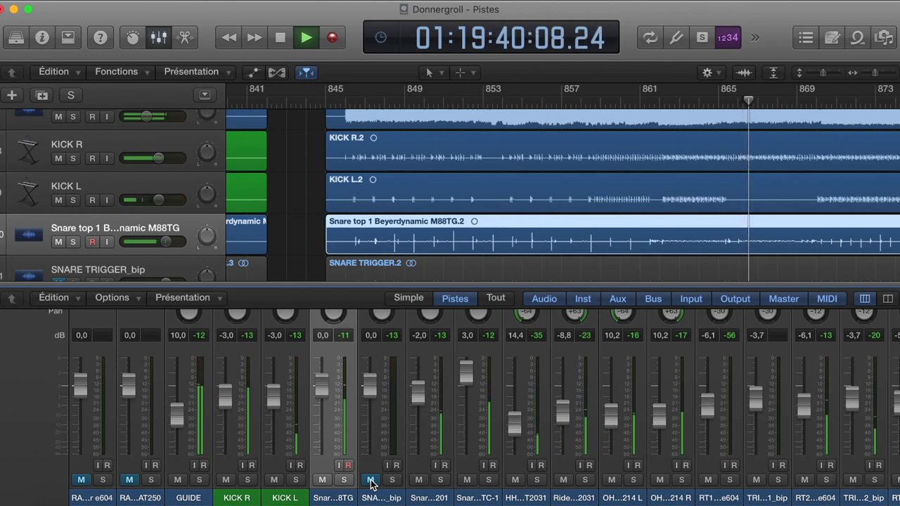
pyautogui.click(371, 480)
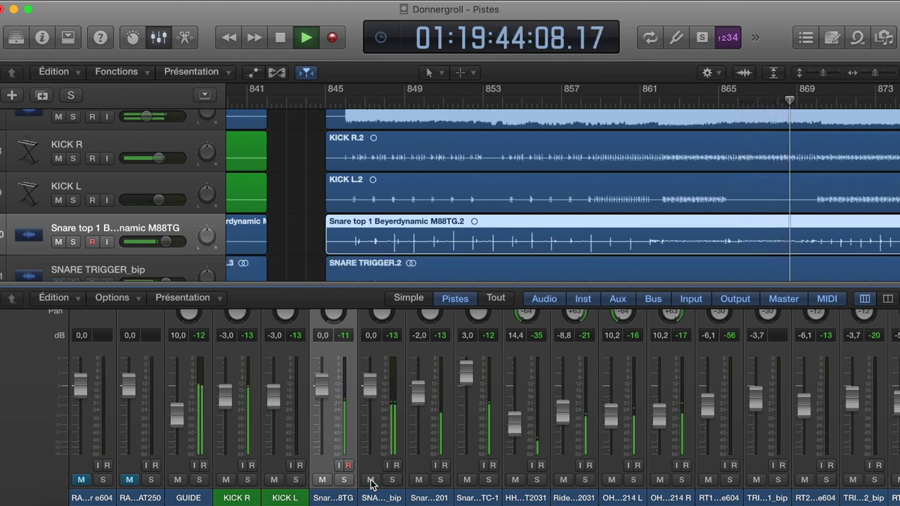
pyautogui.press('space')
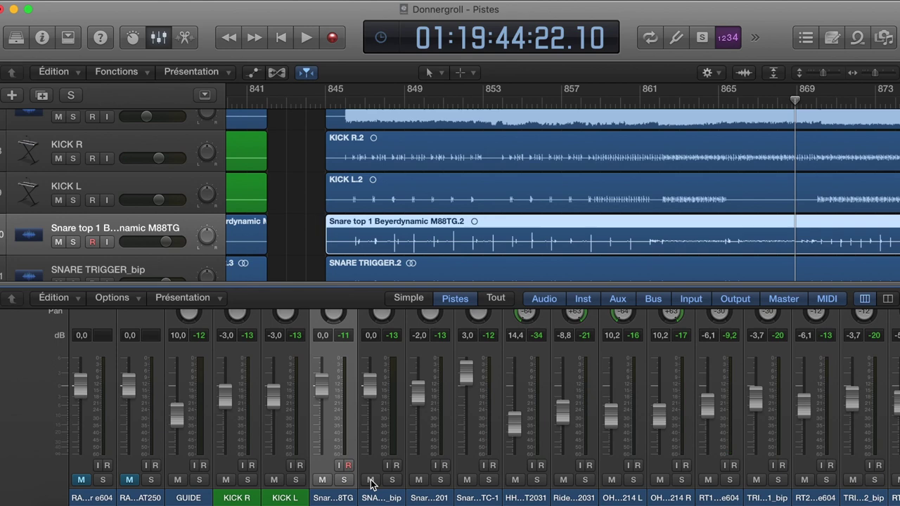
# Step: Examine the Noise Gate on the RT1 Sennheiser e604 channel and its side chain source, then close the plug-in and the mixer
pyautogui.moveTo(378, 395); pyautogui.dragTo(362, 318)
pyautogui.scroll(5, 391, 378)
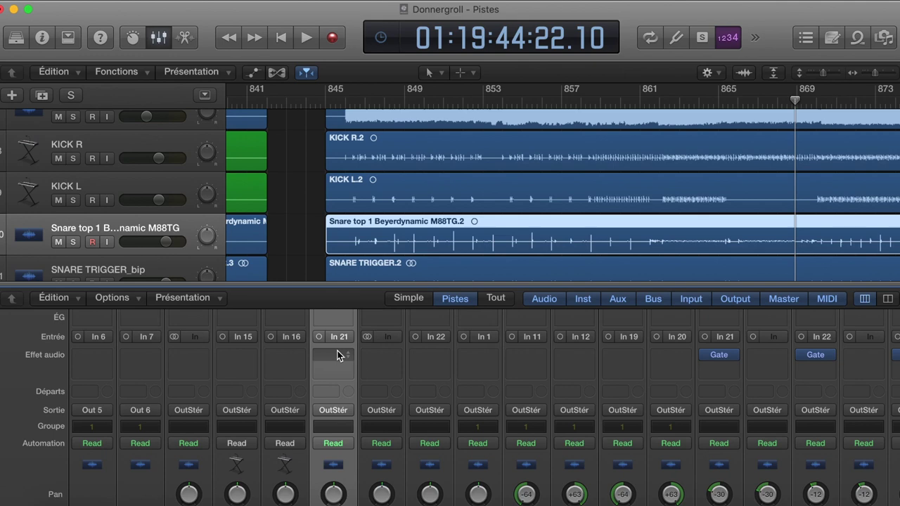
pyautogui.scroll(-5, 362, 410)
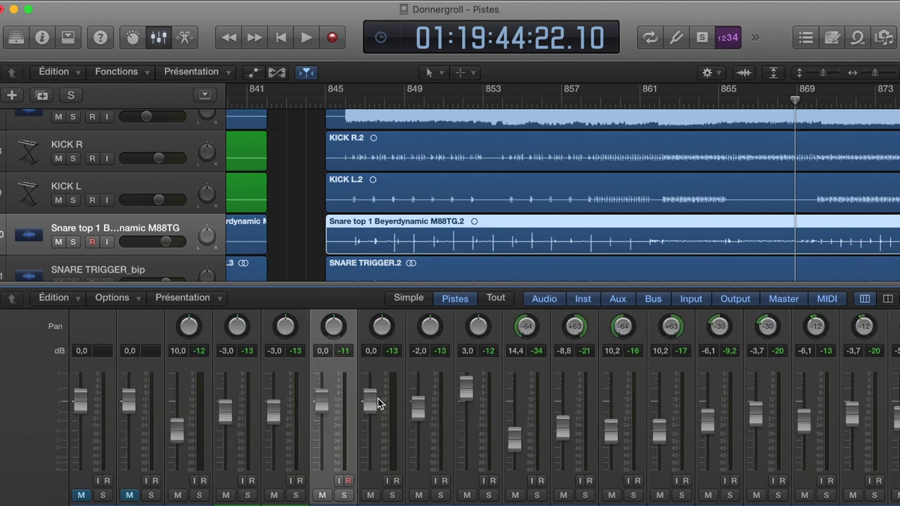
pyautogui.hscroll(4, 378, 402)
pyautogui.scroll(3, 605, 374)
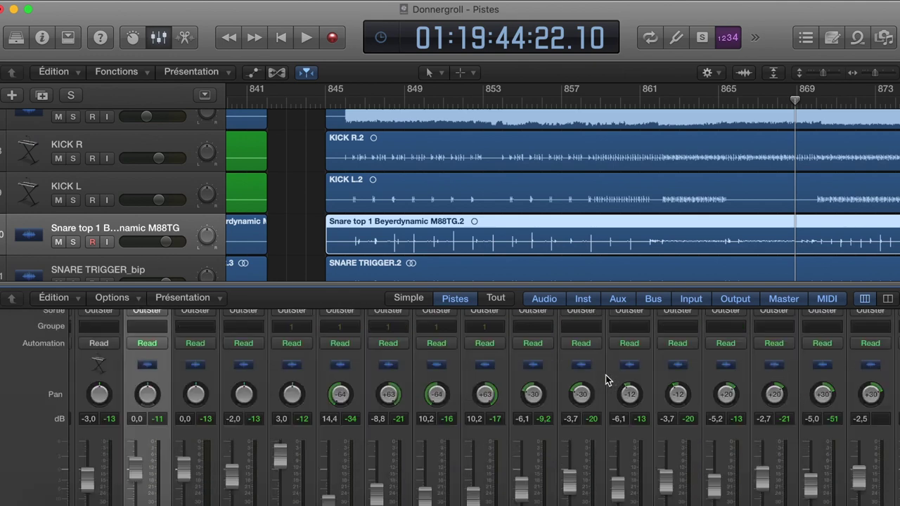
pyautogui.scroll(3, 605, 374)
pyautogui.click(532, 402)
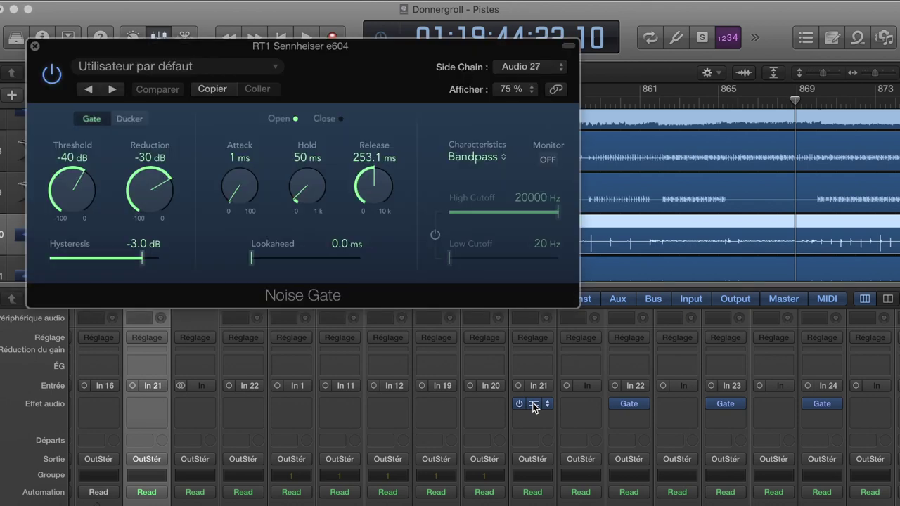
pyautogui.click(528, 65)
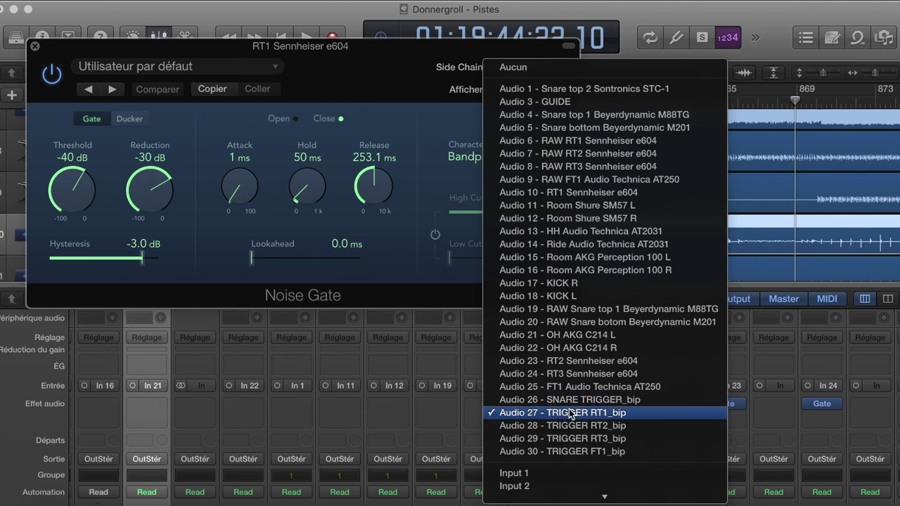
pyautogui.click(32, 51)
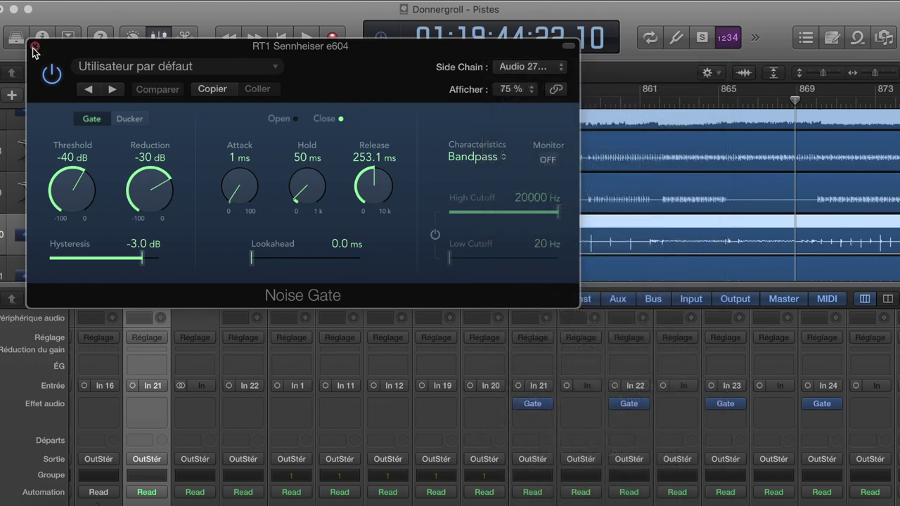
pyautogui.click(34, 48)
pyautogui.press('x')
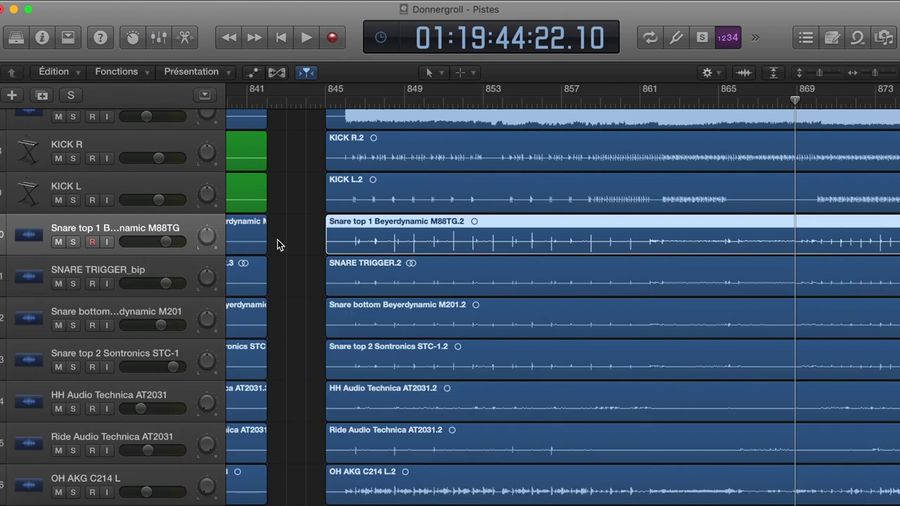
# Step: Solo all eight tom tracks: RT1, RT2, RT3 and FT1 together with their TRIGGER_bip tracks
pyautogui.scroll(-15, 277, 246)
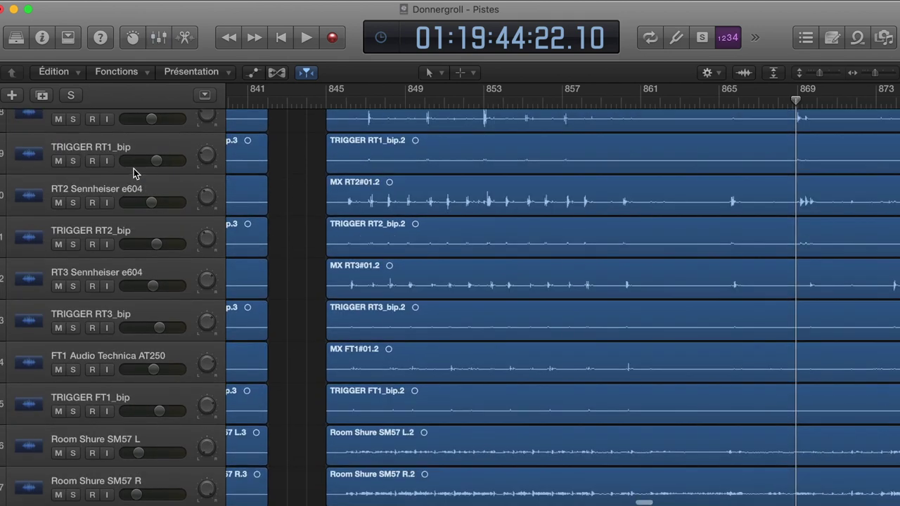
pyautogui.scroll(3, 133, 173)
pyautogui.click(135, 172)
pyautogui.click(73, 184)
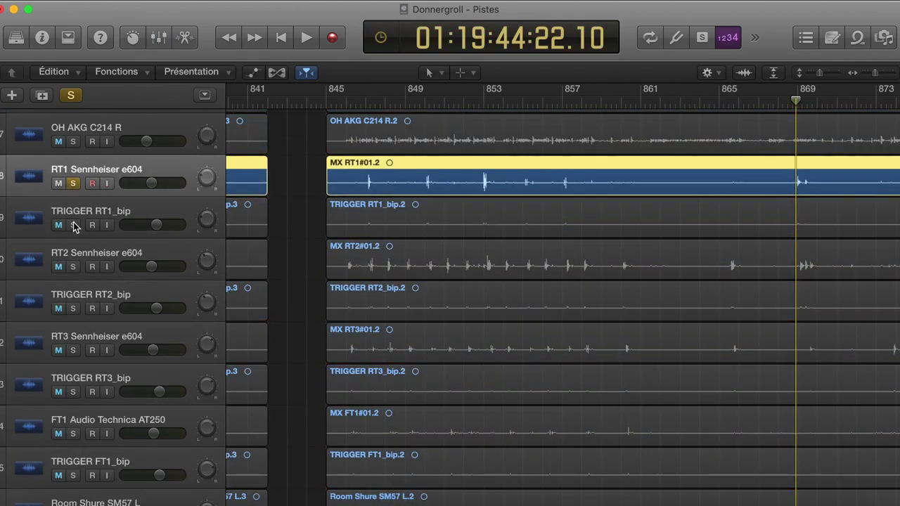
pyautogui.click(73, 225)
pyautogui.click(73, 267)
pyautogui.click(74, 309)
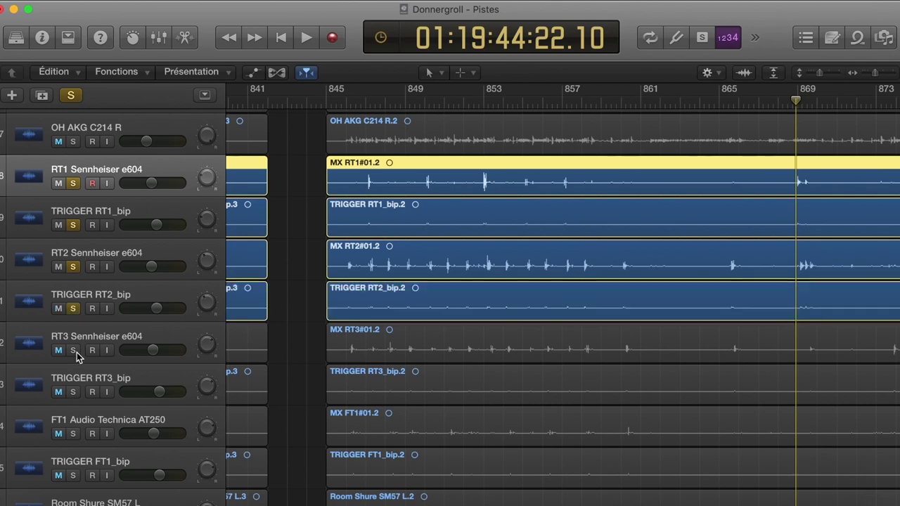
pyautogui.click(74, 351)
pyautogui.click(73, 392)
pyautogui.click(73, 434)
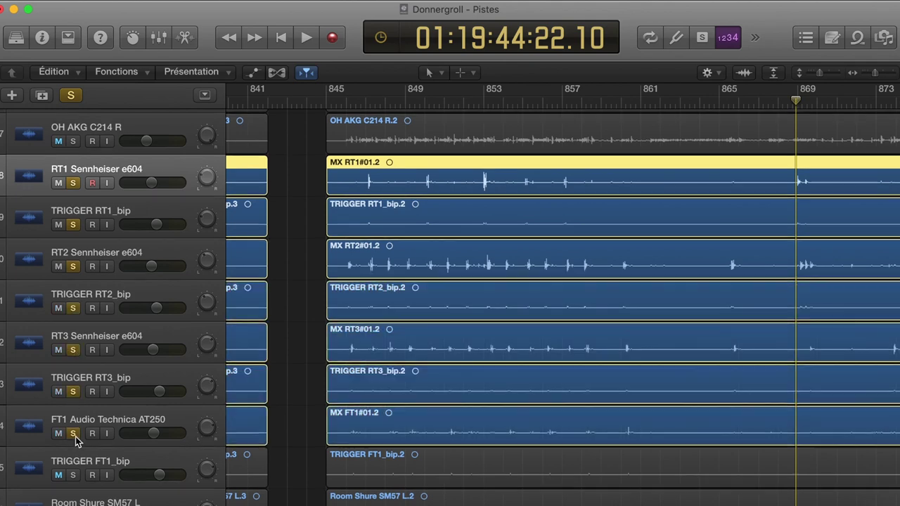
pyautogui.scroll(-1, 75, 437)
pyautogui.click(73, 456)
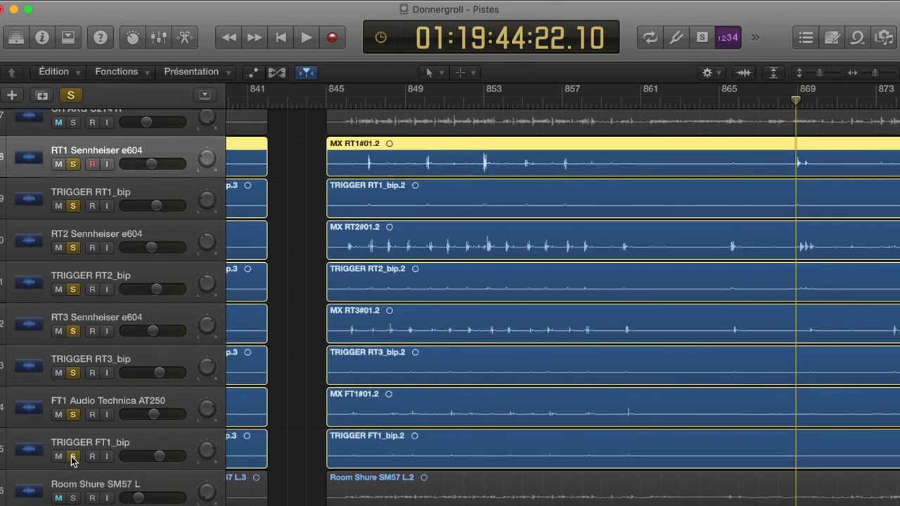
# Step: Listen to the soloed toms from bar 846, from bar 865 and from about bar 868, and stop playback
pyautogui.click(345, 103)
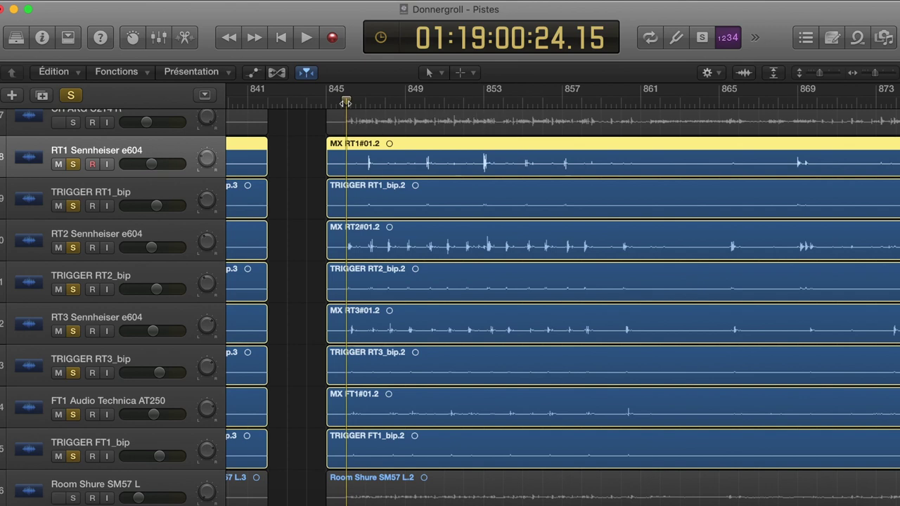
pyautogui.press('space')
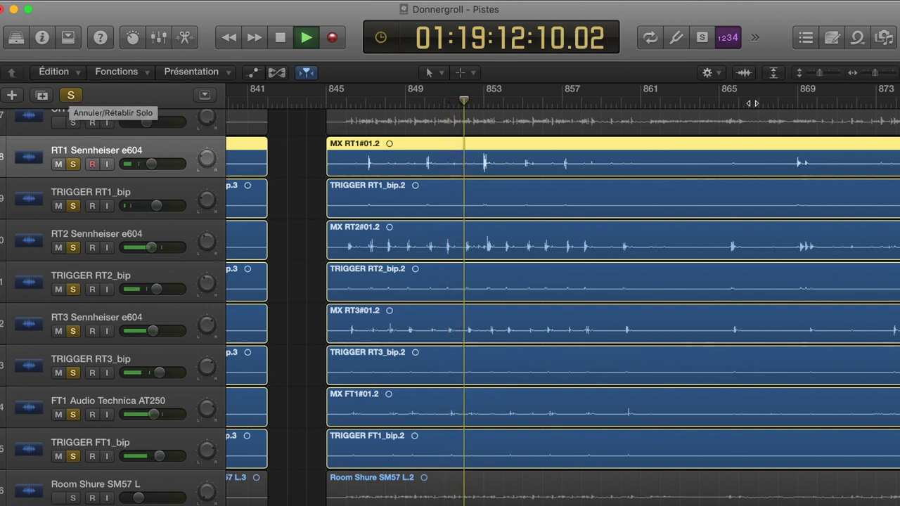
pyautogui.click(722, 105)
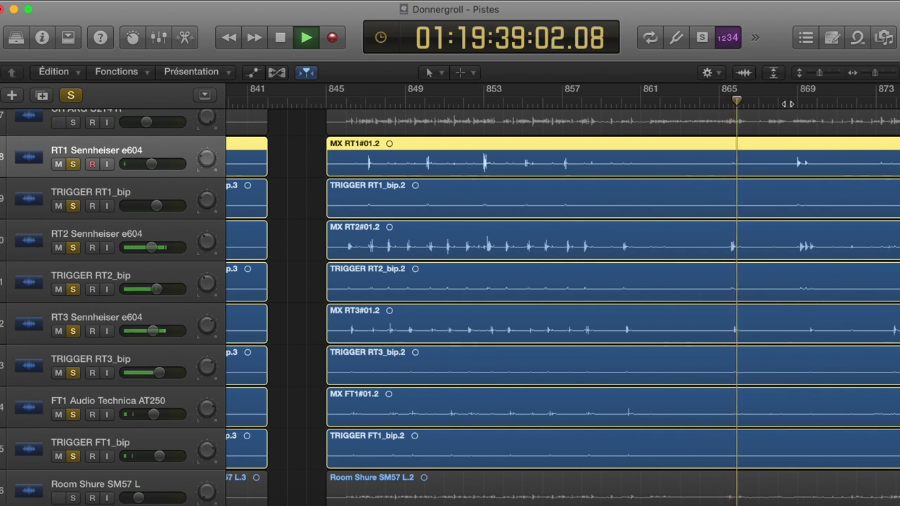
pyautogui.click(791, 104)
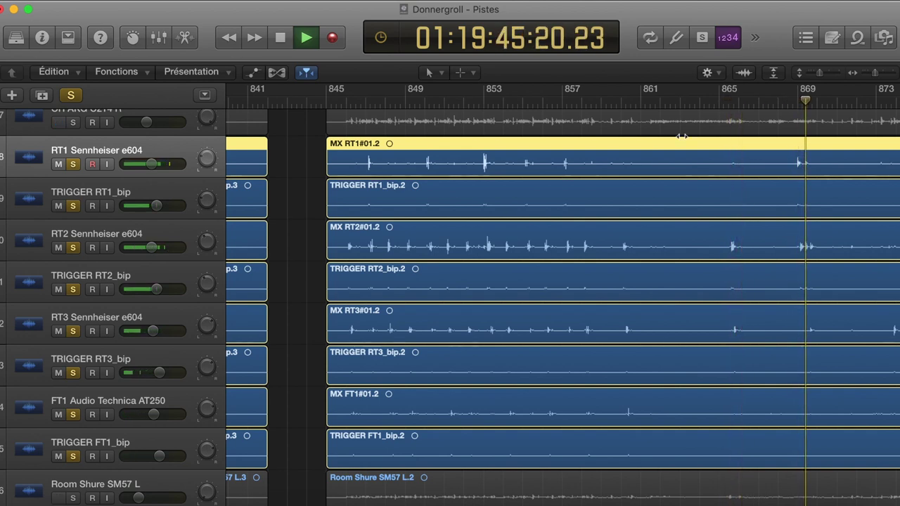
pyautogui.press('space')
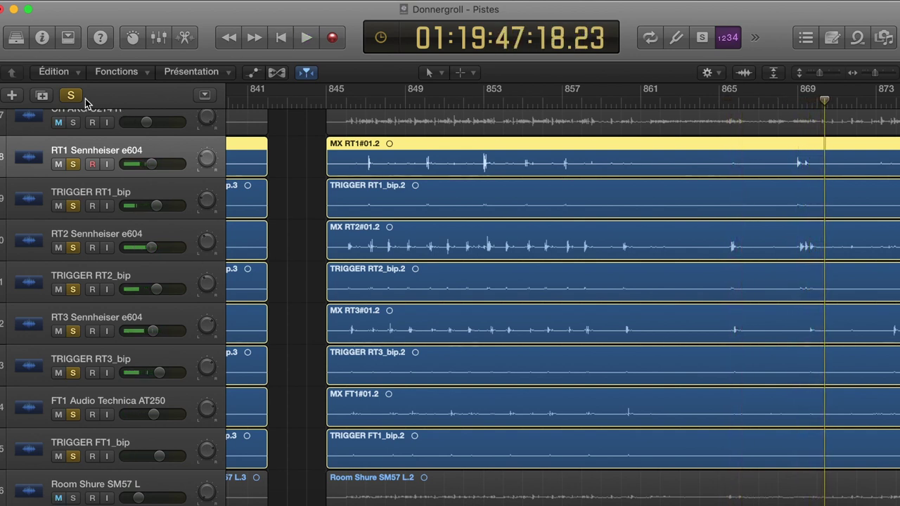
# Step: Clear the solo on all tom tracks and return to the snare, hi-hat, ride and overhead tracks
pyautogui.click(73, 95)
pyautogui.press('x')
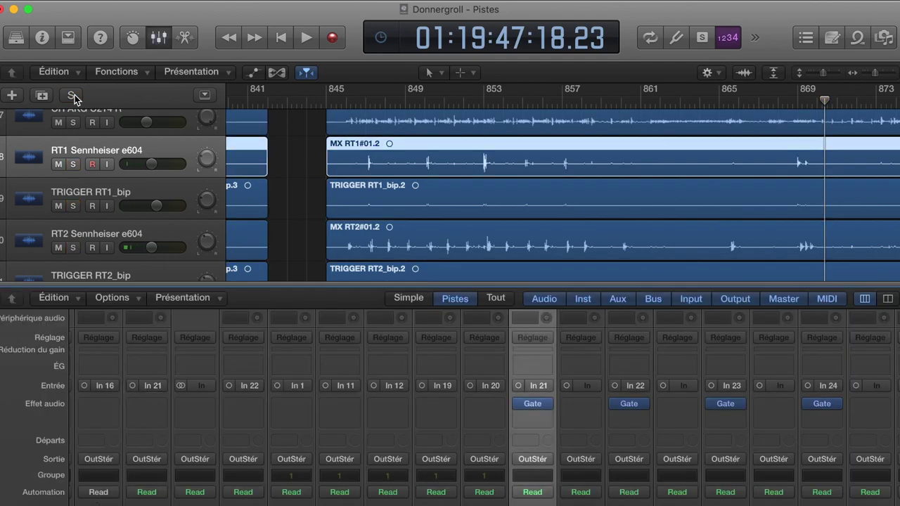
pyautogui.press('x')
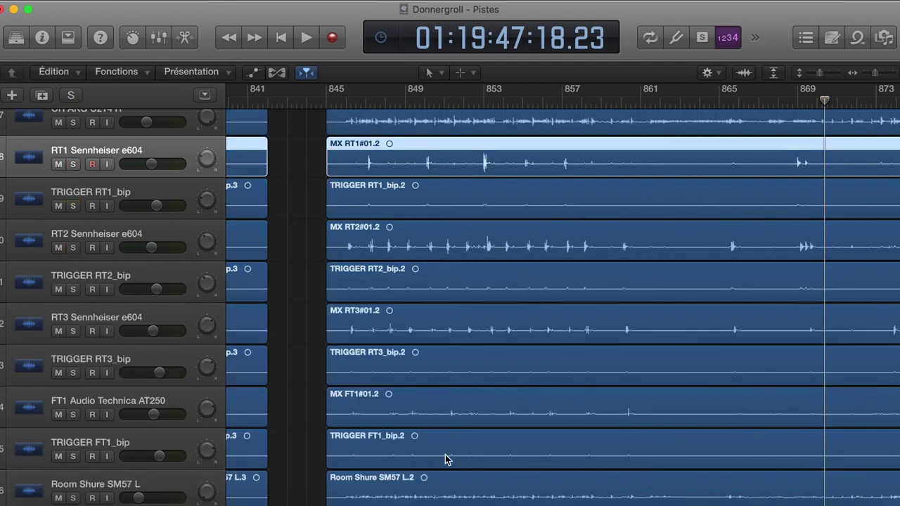
pyautogui.scroll(6, 427, 468)
pyautogui.scroll(2, 273, 275)
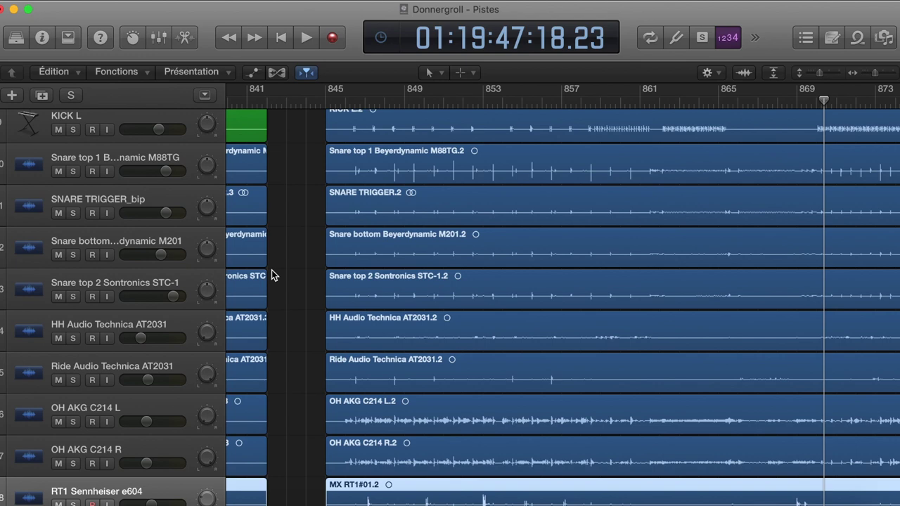
# Step: Solo the HH and Ride Audio Technica AT2031 tracks together
pyautogui.click(72, 338)
pyautogui.click(72, 380)
pyautogui.scroll(-2, 537, 268)
pyautogui.hscroll(1, 536, 268)
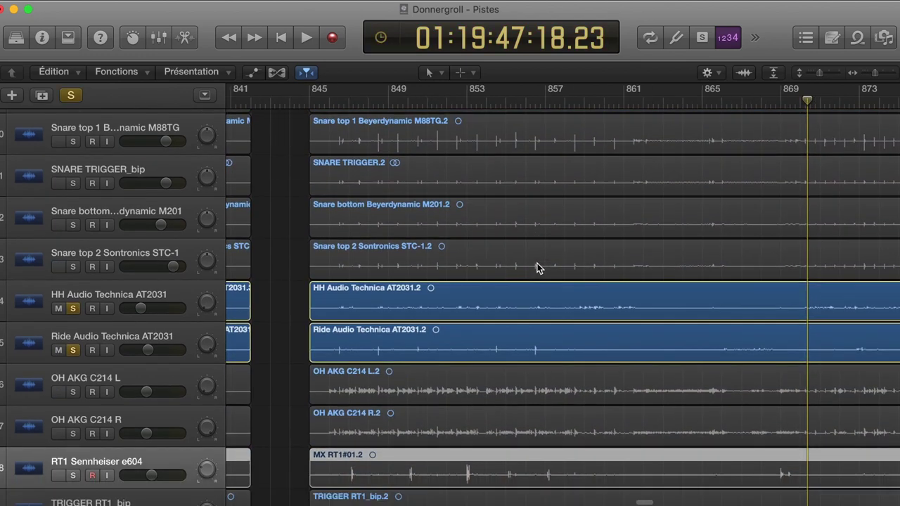
# Step: Listen to the soloed hi-hat and ride from about bar 846, from bar 858 and from bar 865
pyautogui.click(330, 103)
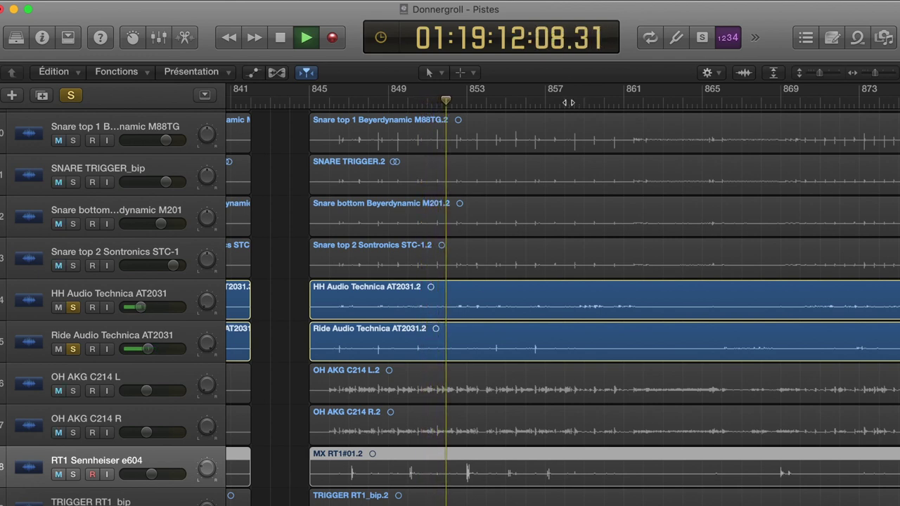
pyautogui.click(567, 102)
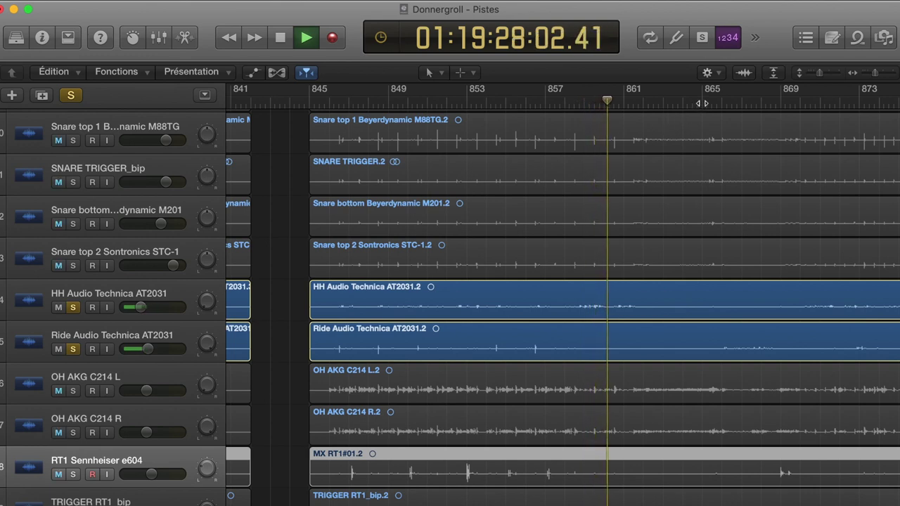
pyautogui.click(701, 102)
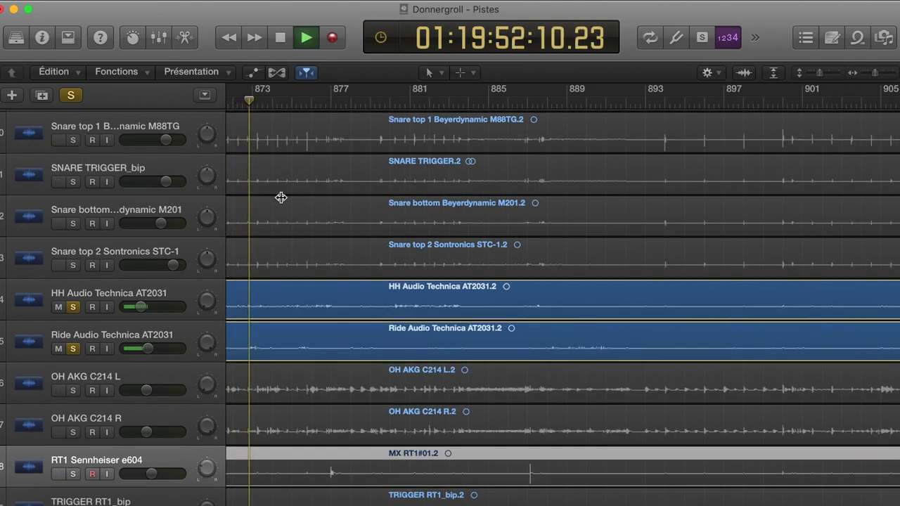
pyautogui.hscroll(-5, 323, 225)
pyautogui.hscroll(-3, 366, 251)
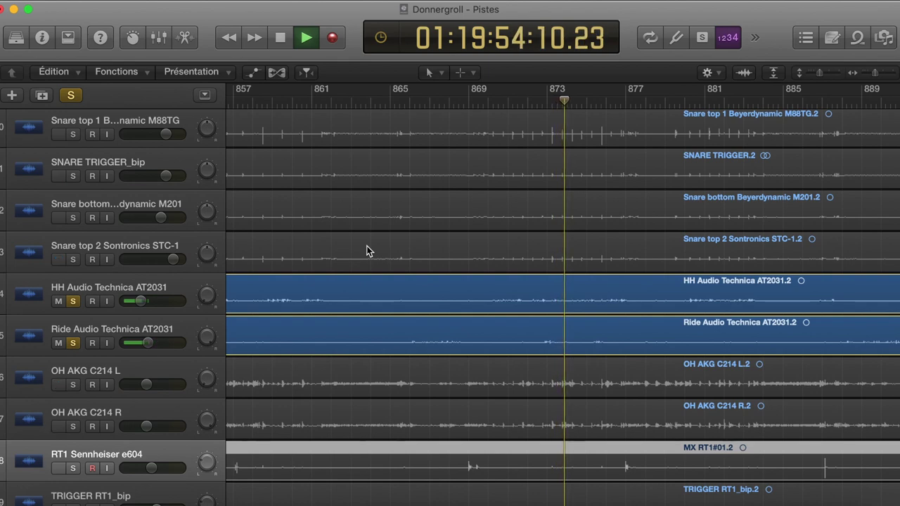
# Step: Switch the solo from the hi-hat and ride tracks to the OH AKG C214 L and R tracks
pyautogui.click(72, 301)
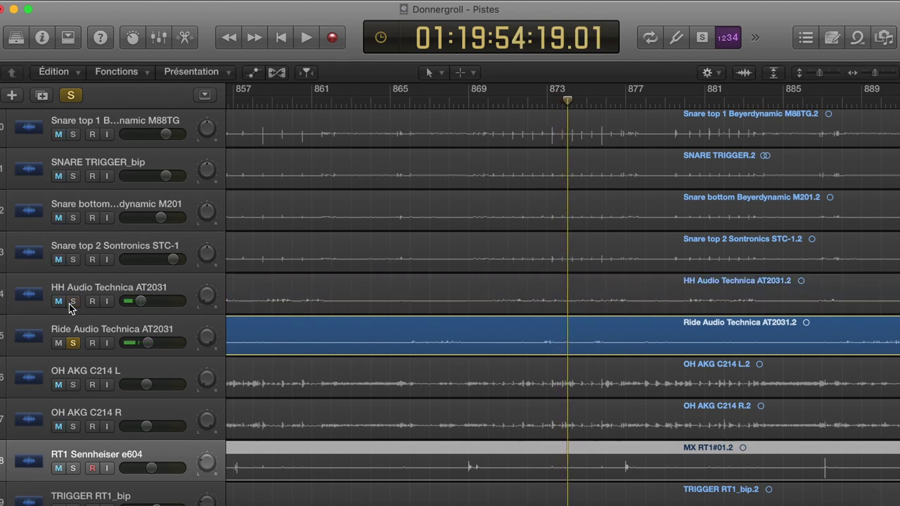
pyautogui.click(74, 343)
pyautogui.click(73, 384)
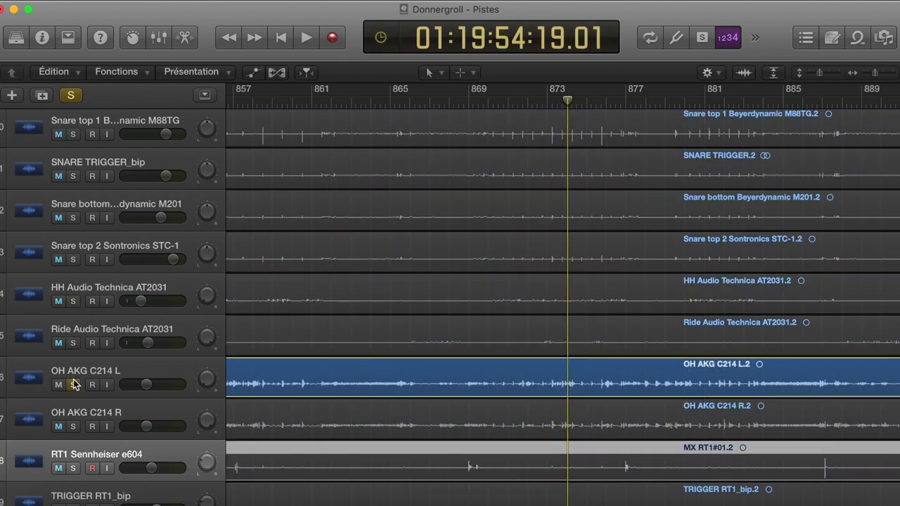
pyautogui.click(73, 425)
pyautogui.hscroll(-5, 430, 315)
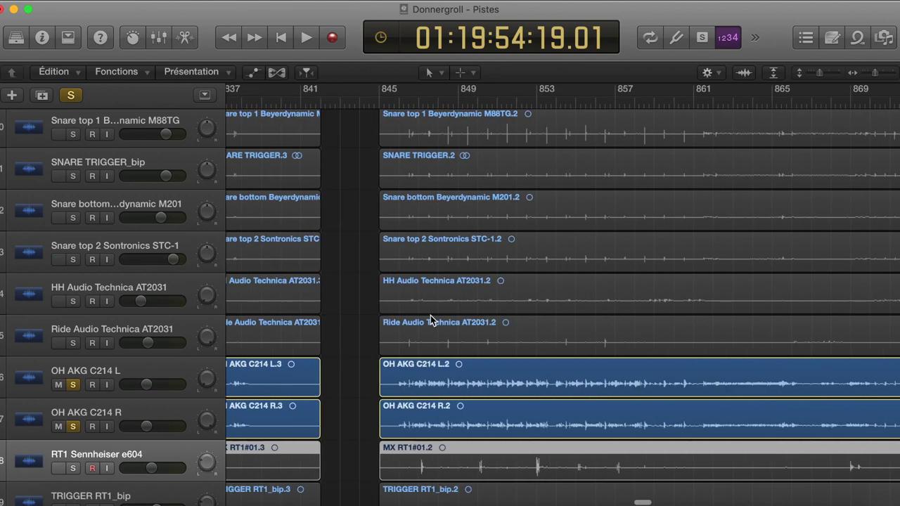
# Step: Listen to the soloed overheads from about bar 846 and from about bar 862, comparing them with the other drum tracks, and stop playback
pyautogui.click(400, 104)
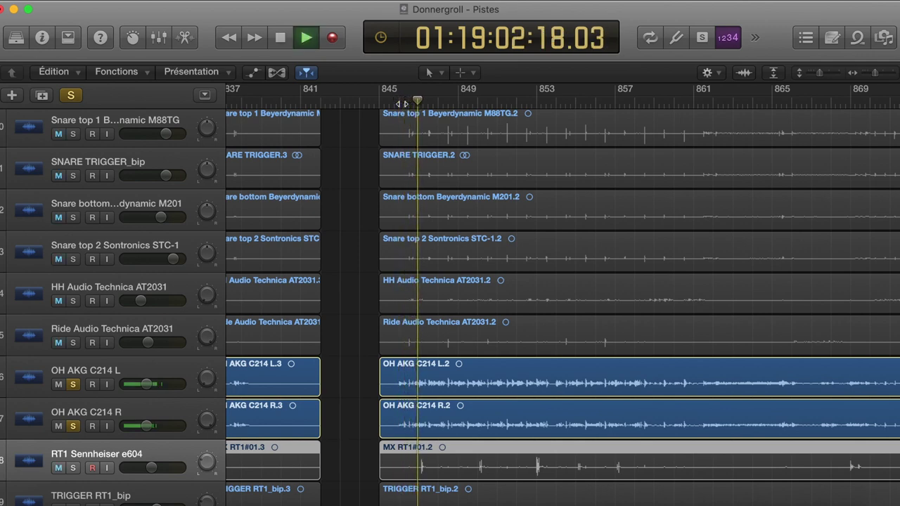
pyautogui.scroll(-1, 461, 223)
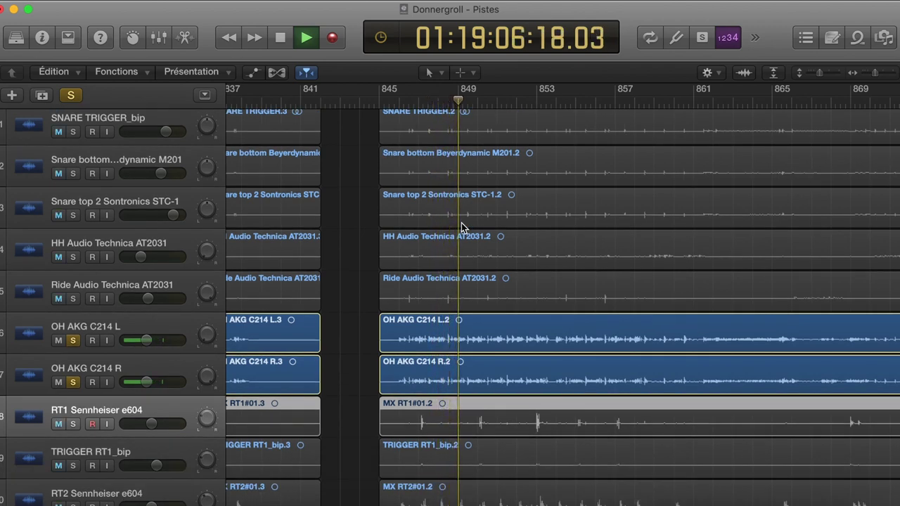
pyautogui.scroll(2, 657, 132)
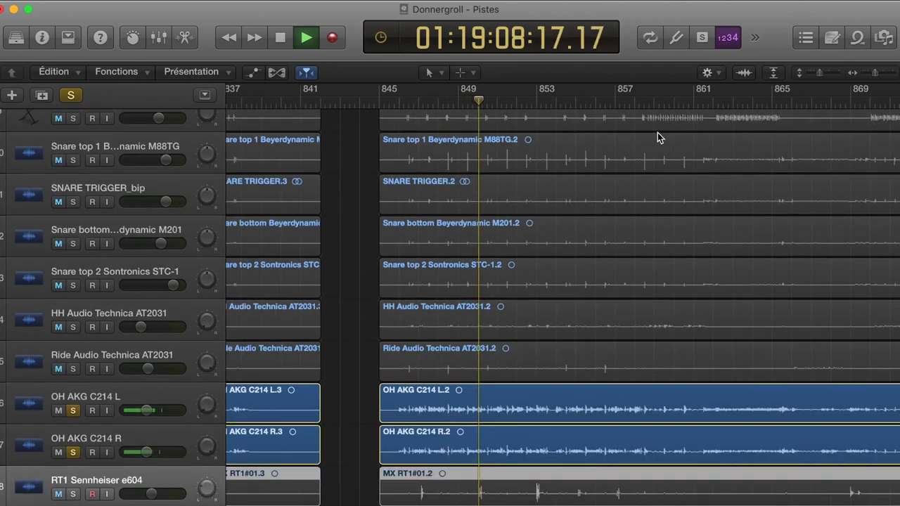
pyautogui.scroll(1, 687, 123)
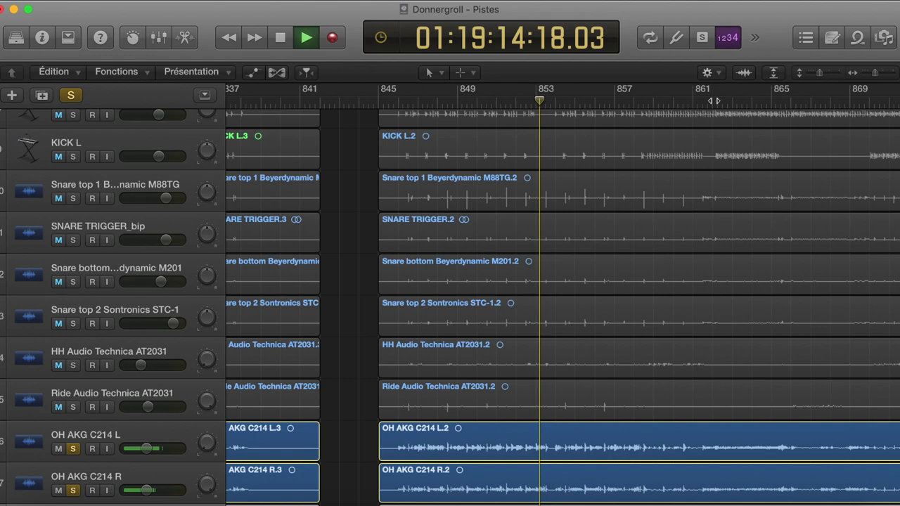
pyautogui.click(714, 100)
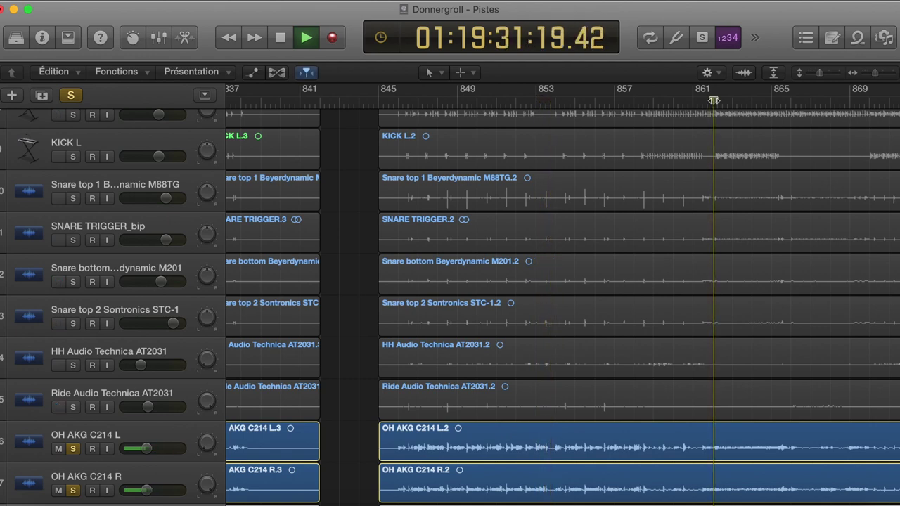
pyautogui.scroll(-4, 487, 301)
pyautogui.scroll(-1, 487, 301)
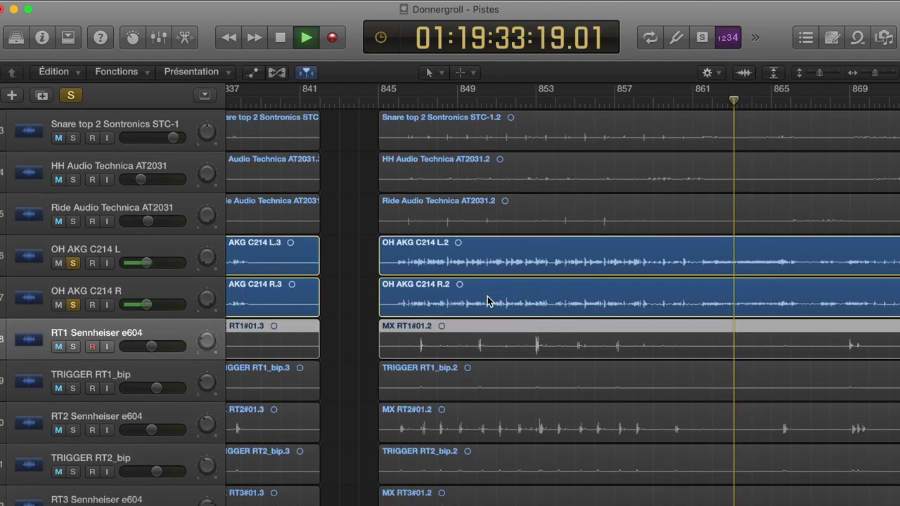
pyautogui.scroll(-1, 487, 300)
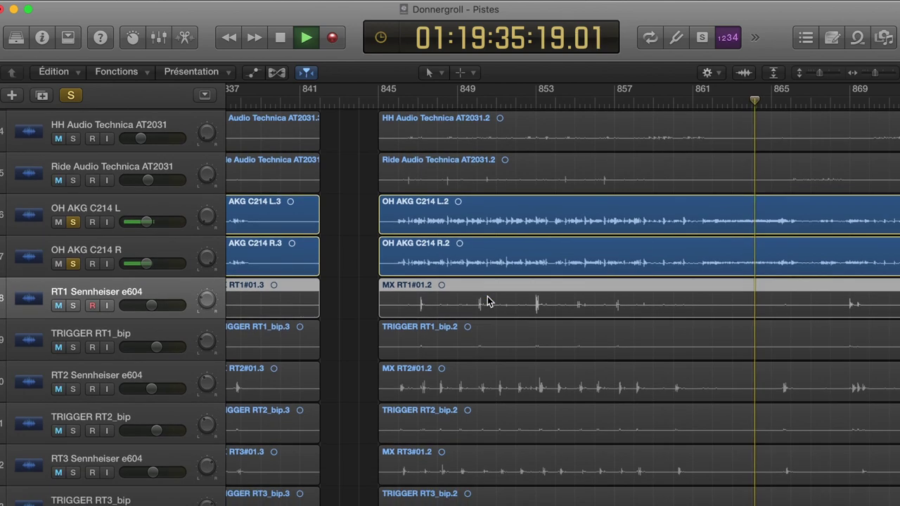
pyautogui.scroll(-1, 487, 300)
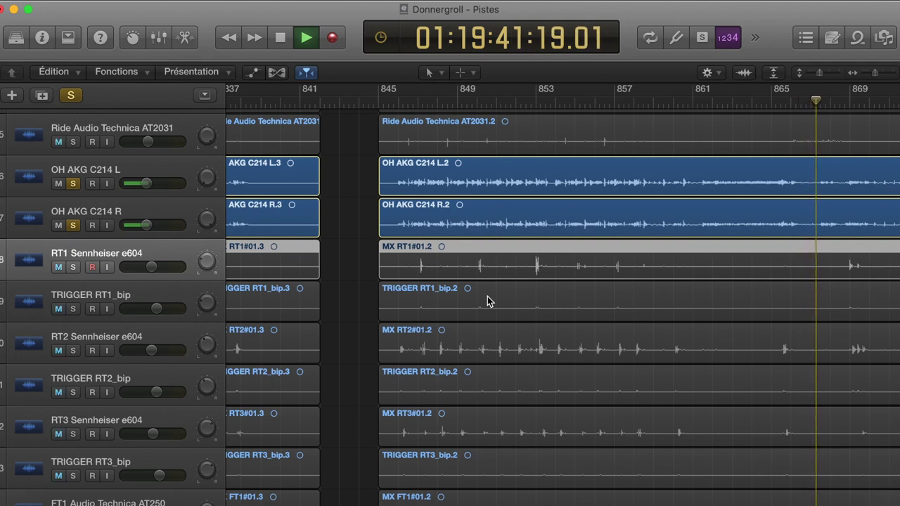
pyautogui.press('space')
# Step: Clear the solo on both overhead tracks and solo the Room Shure SM57 L and R tracks
pyautogui.click(73, 184)
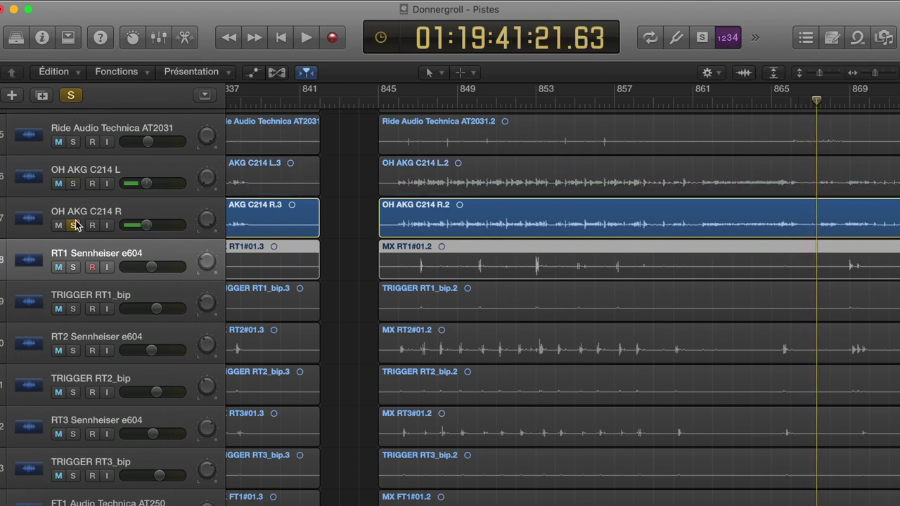
pyautogui.click(73, 225)
pyautogui.press('super+a')
pyautogui.scroll(-5, 74, 226)
pyautogui.scroll(-2, 76, 228)
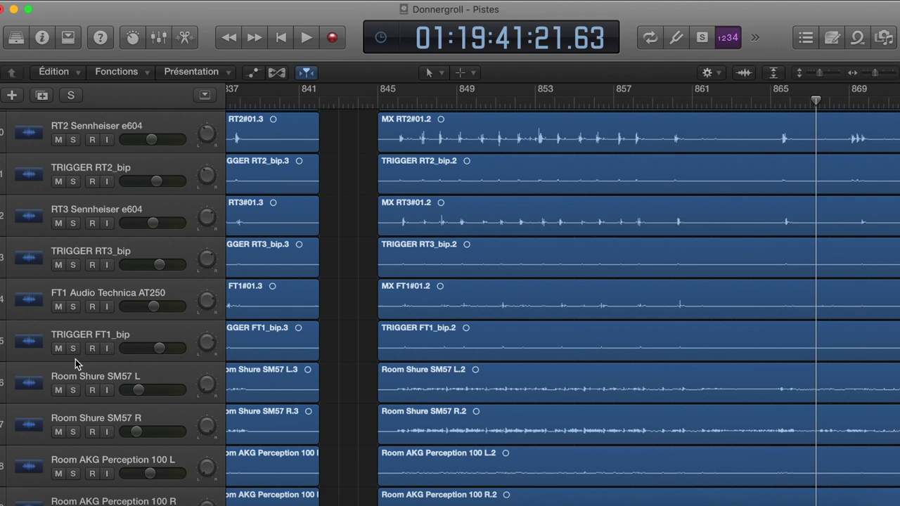
pyautogui.click(73, 390)
pyautogui.click(73, 432)
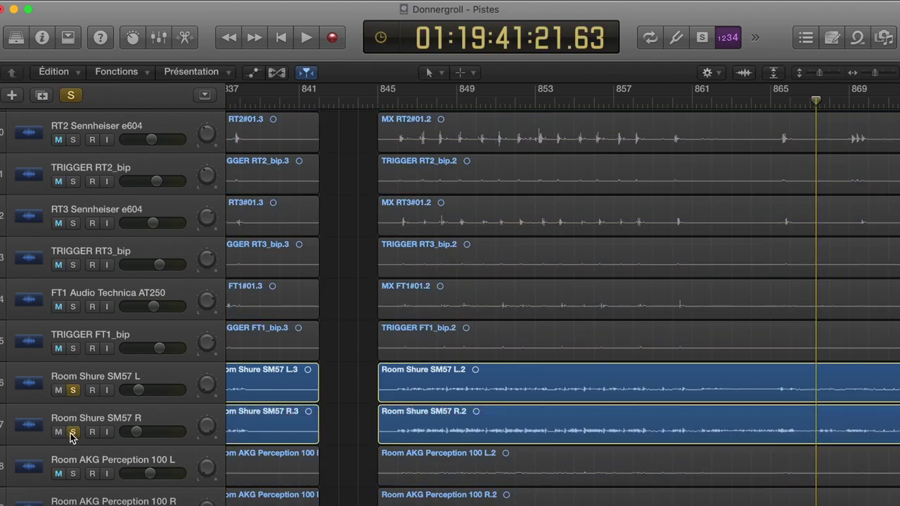
pyautogui.scroll(-3, 383, 347)
# Step: Listen to the soloed SM57 room pair from about bar 846 and from about bar 862, and stop playback
pyautogui.click(397, 103)
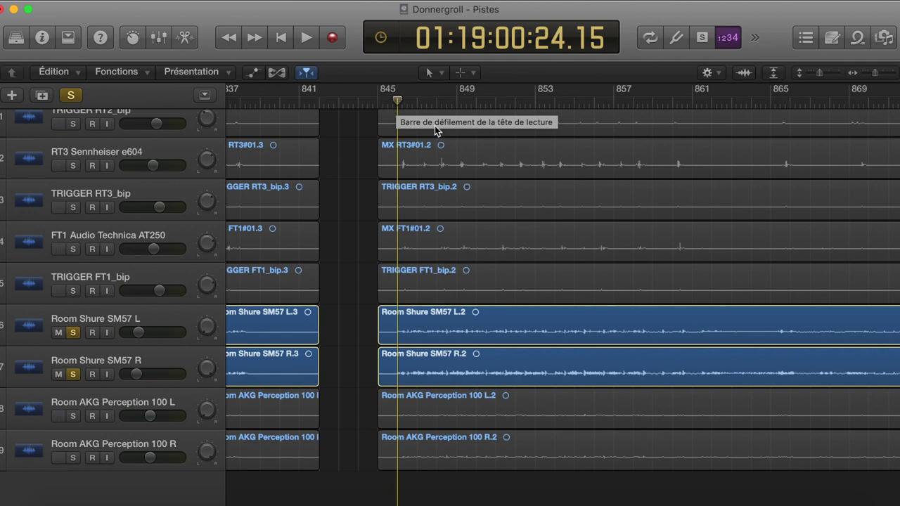
pyautogui.press('space')
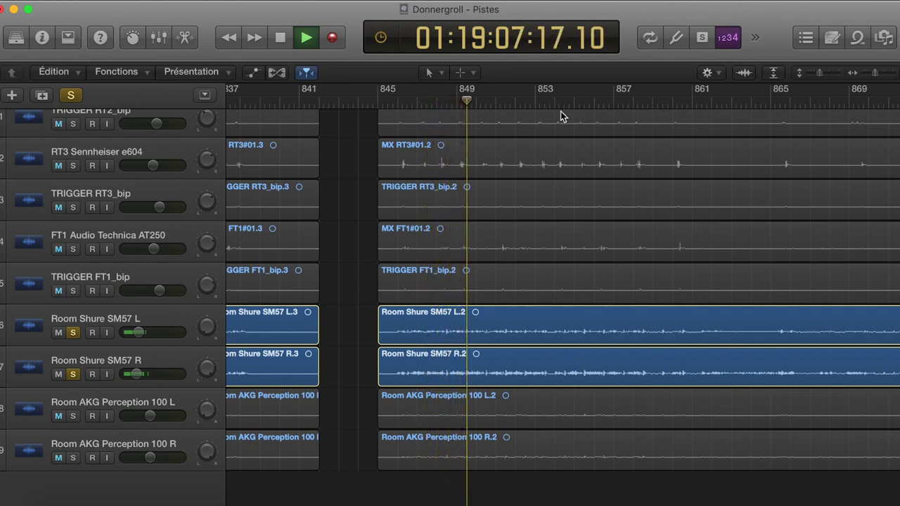
pyautogui.scroll(10, 688, 234)
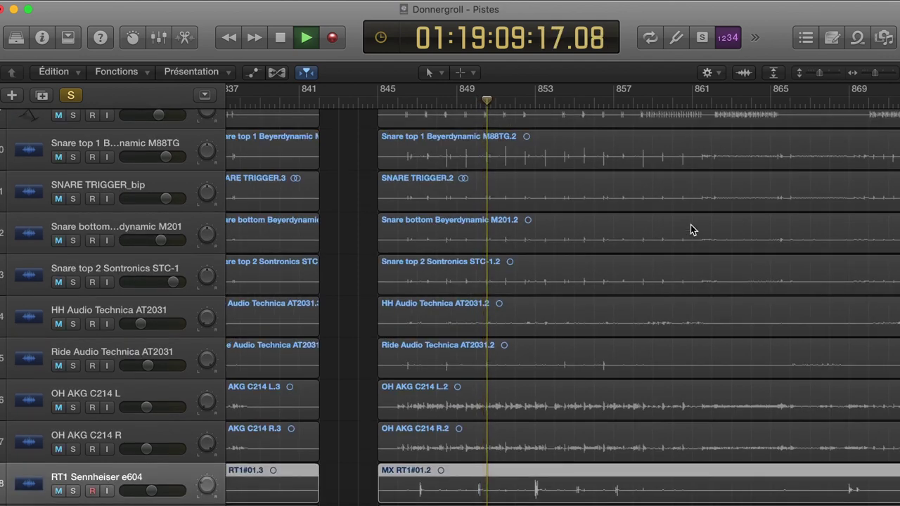
pyautogui.scroll(2, 691, 229)
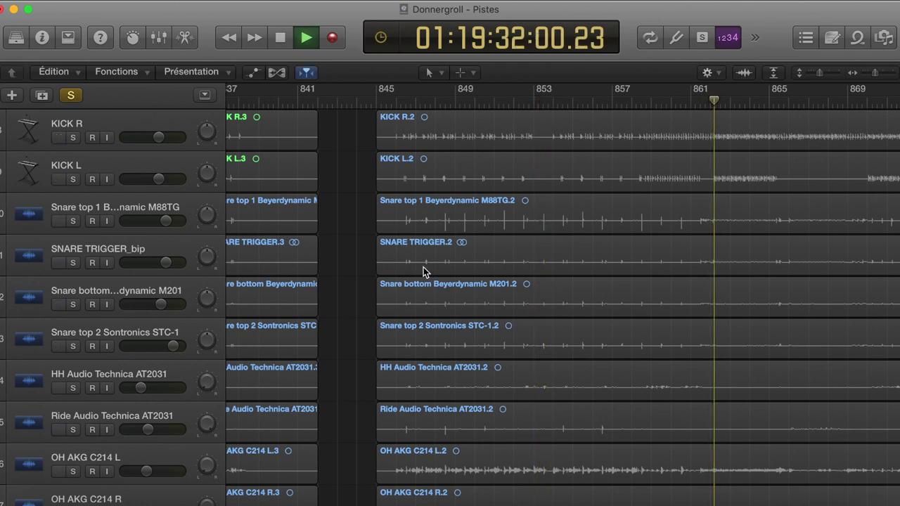
pyautogui.scroll(-5, 423, 267)
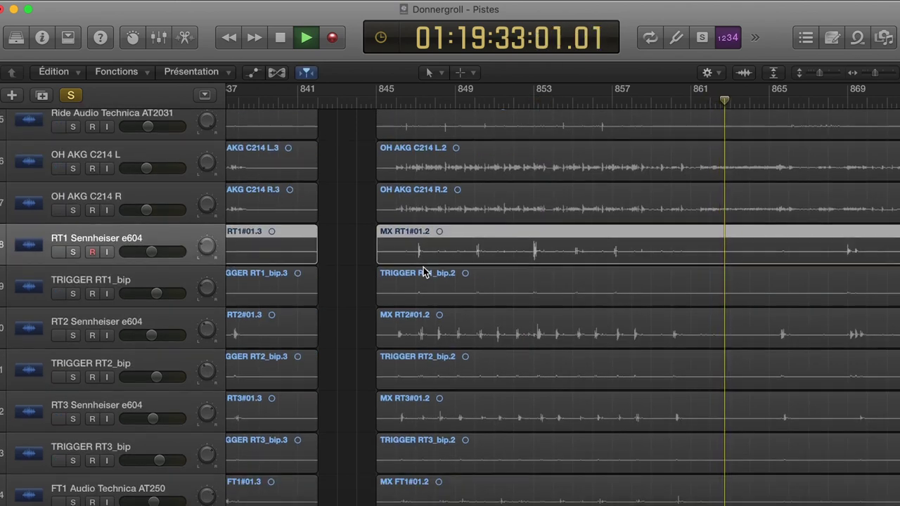
pyautogui.scroll(-6, 423, 272)
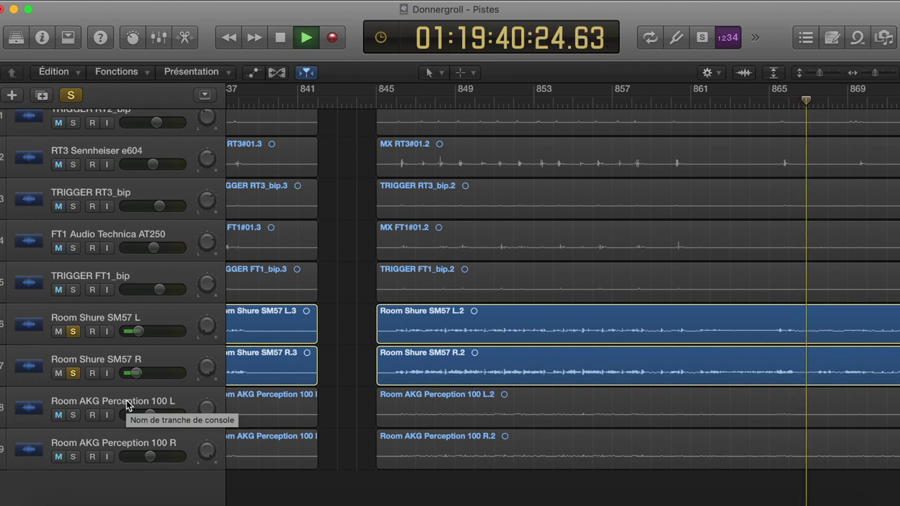
pyautogui.press('space')
# Step: Switch the solo from the Room Shure SM57 pair to the Room AKG Perception 100 L and R tracks
pyautogui.click(73, 373)
pyautogui.click(73, 331)
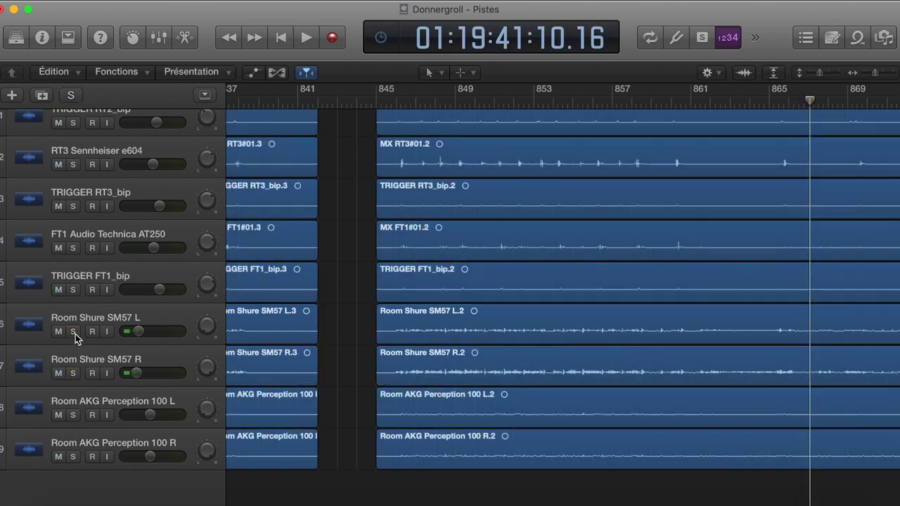
pyautogui.click(73, 415)
pyautogui.click(73, 457)
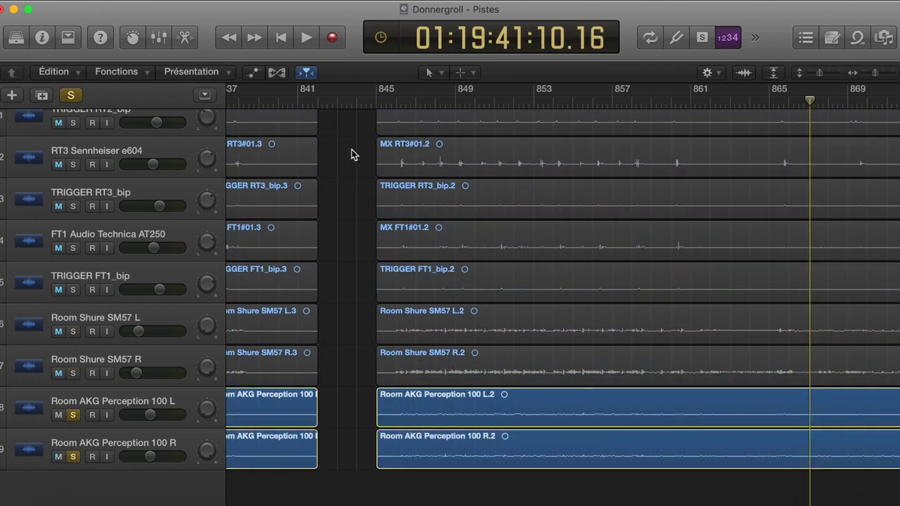
# Step: Listen to the soloed Perception 100 room pair from about bar 846 and from about bar 861
pyautogui.click(396, 100)
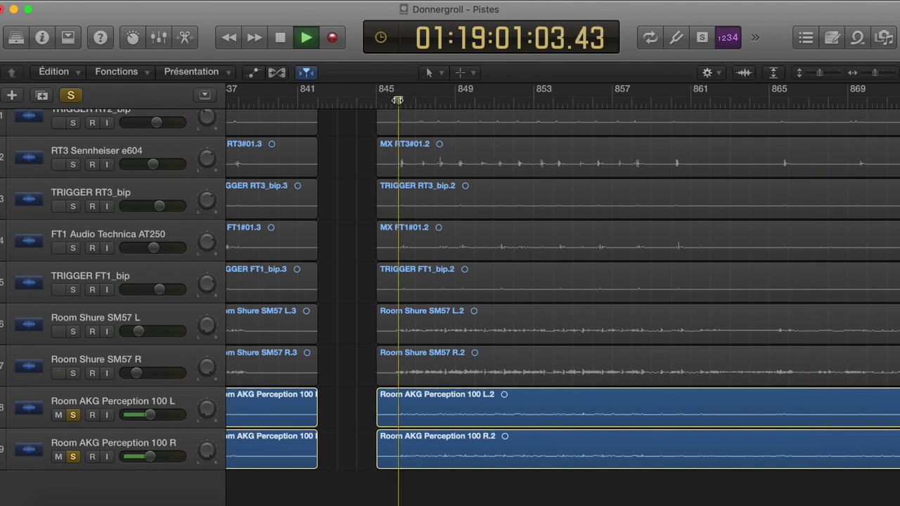
pyautogui.scroll(10, 777, 190)
pyautogui.scroll(9, 778, 190)
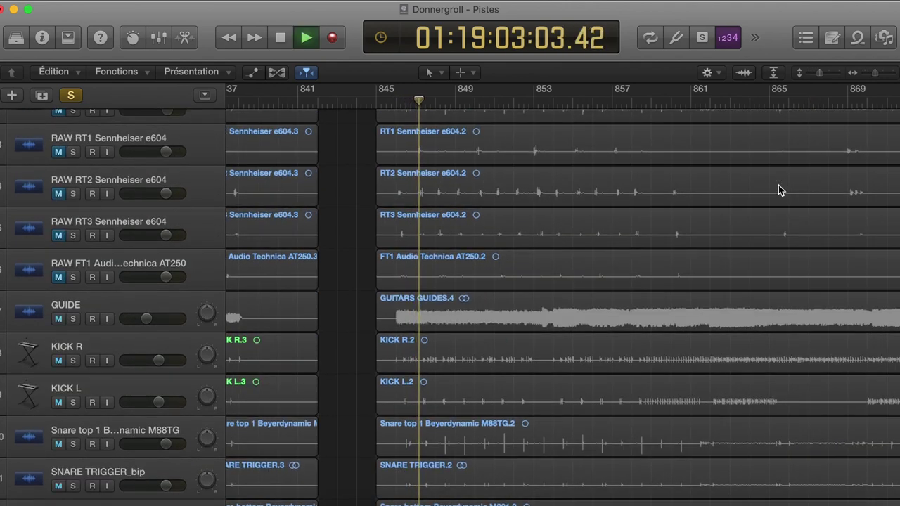
pyautogui.scroll(-7, 778, 190)
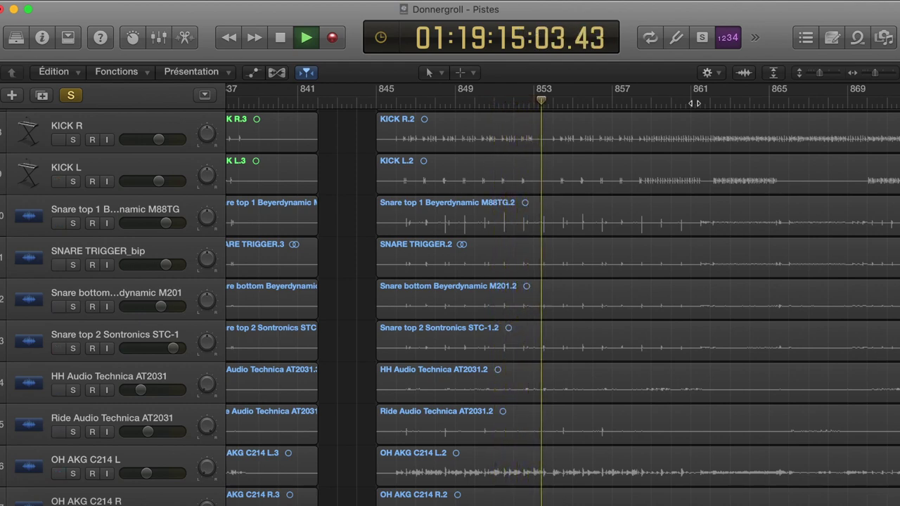
pyautogui.click(691, 103)
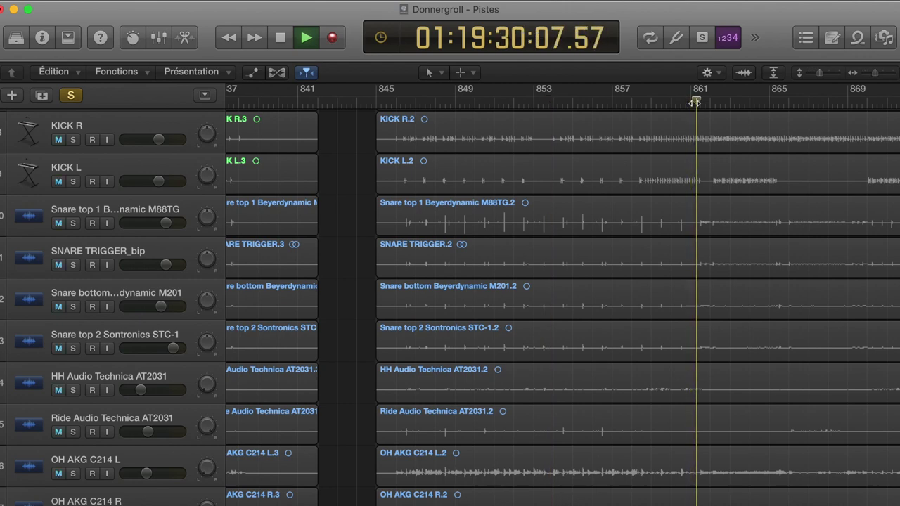
pyautogui.scroll(-5, 727, 322)
pyautogui.scroll(-5, 728, 324)
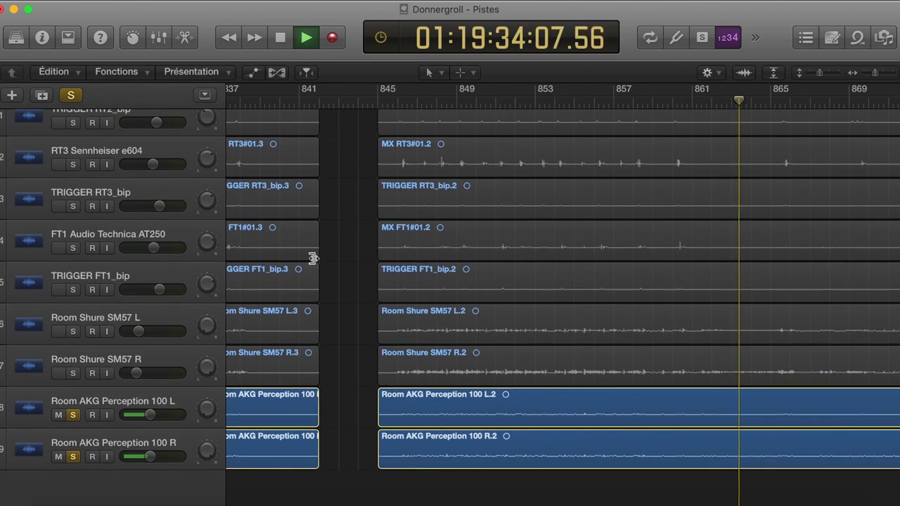
# Step: Add the Room Shure SM57 L and R tracks to the solo, play all four room tracks from about bar 846, and stop playback
pyautogui.click(73, 332)
pyautogui.click(73, 373)
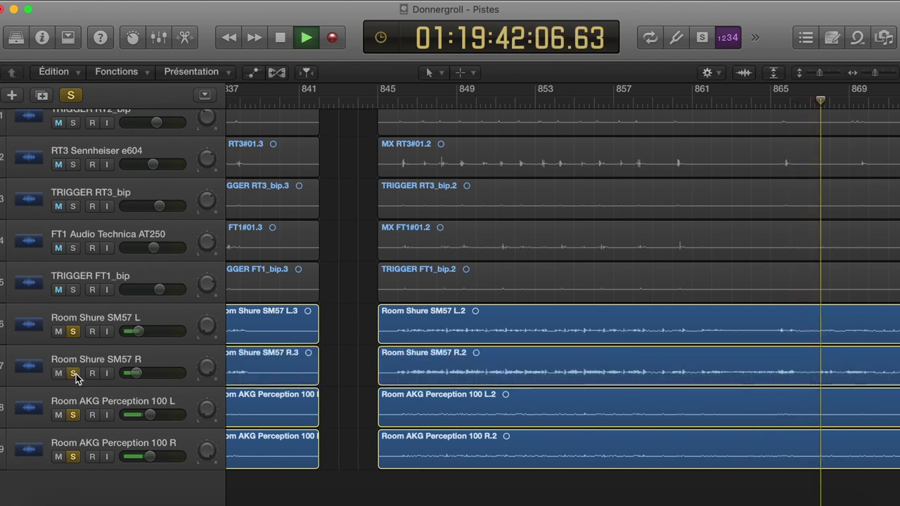
pyautogui.click(395, 103)
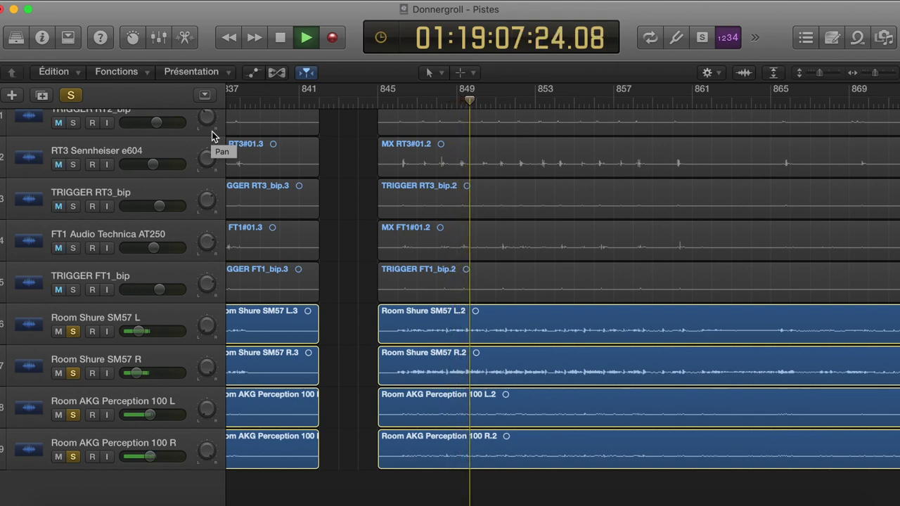
pyautogui.press('space')
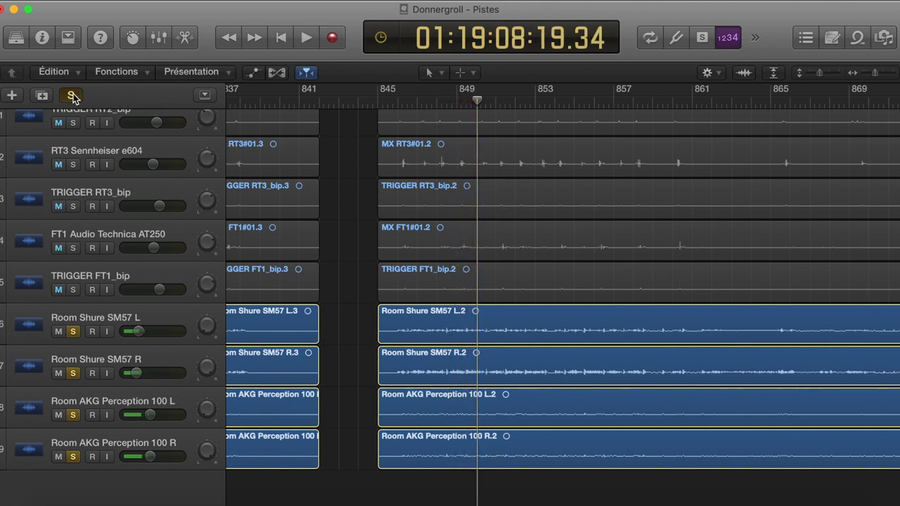
# Step: Clear all track solos and play the full drum mix with the guitar guide from about bar 846
pyautogui.click(71, 94)
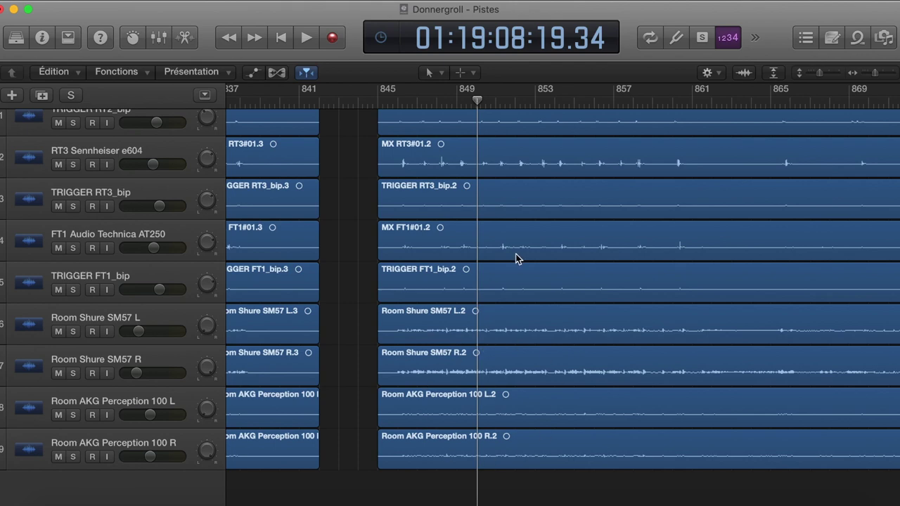
pyautogui.scroll(10, 517, 258)
pyautogui.scroll(5, 516, 258)
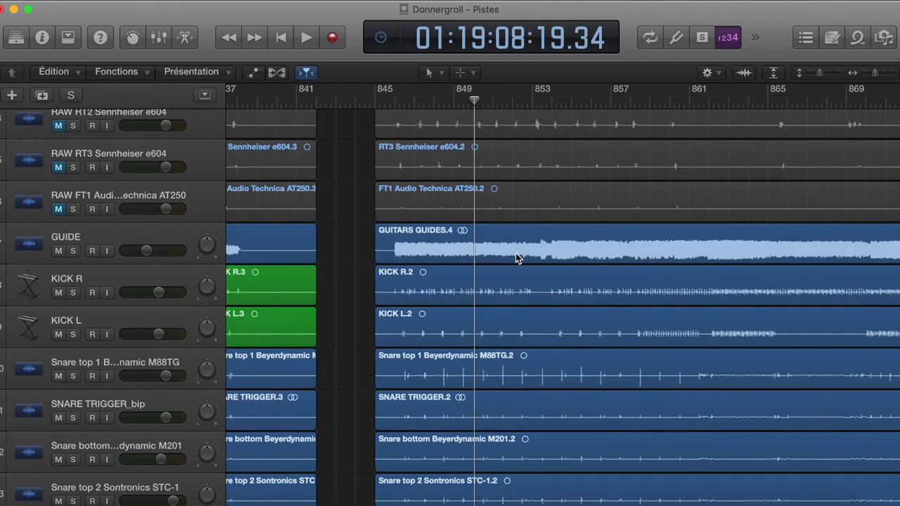
pyautogui.hscroll(5, 517, 259)
pyautogui.hscroll(-8, 516, 258)
pyautogui.hscroll(3, 517, 259)
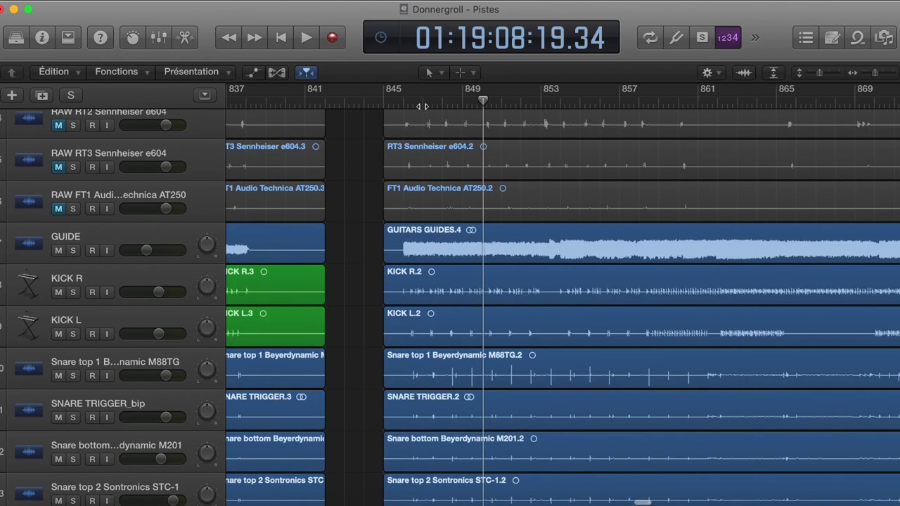
pyautogui.click(401, 102)
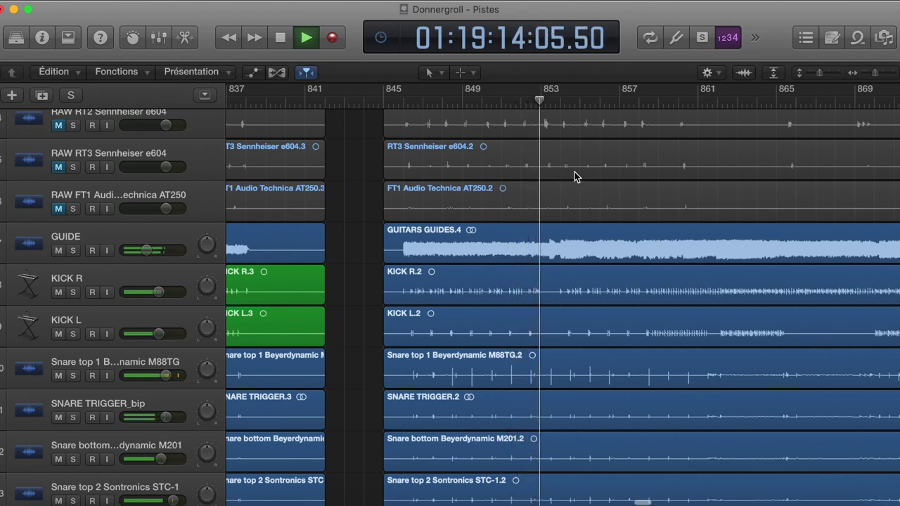
# Step: Look through the later part of the song during playback and continue listening to the full mix from about bar 913
pyautogui.hscroll(15, 574, 171)
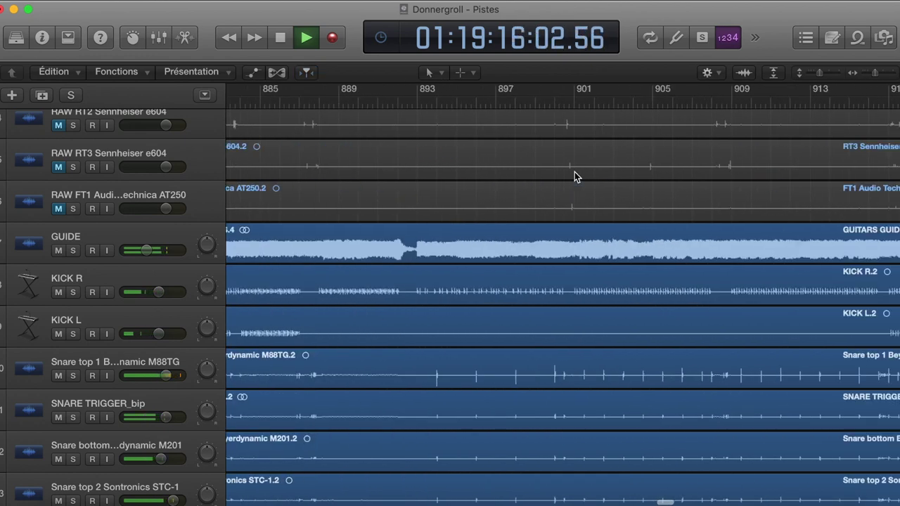
pyautogui.scroll(-1, 574, 176)
pyautogui.hscroll(3, 574, 176)
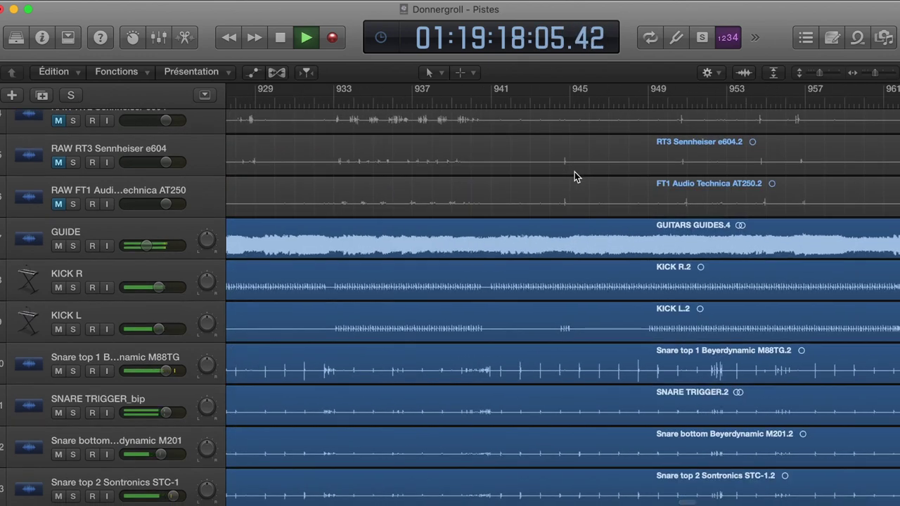
pyautogui.hscroll(5, 574, 177)
pyautogui.hscroll(-5, 574, 172)
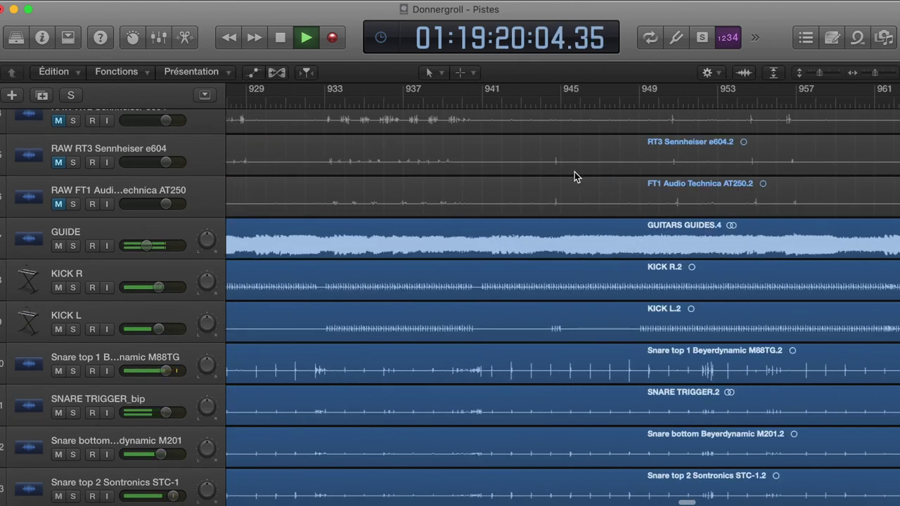
pyautogui.scroll(-5, 619, 129)
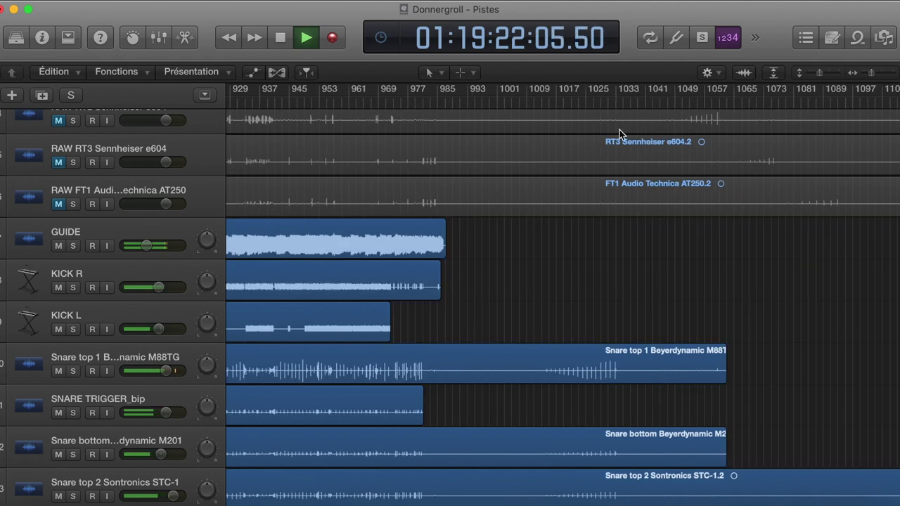
pyautogui.scroll(5, 525, 149)
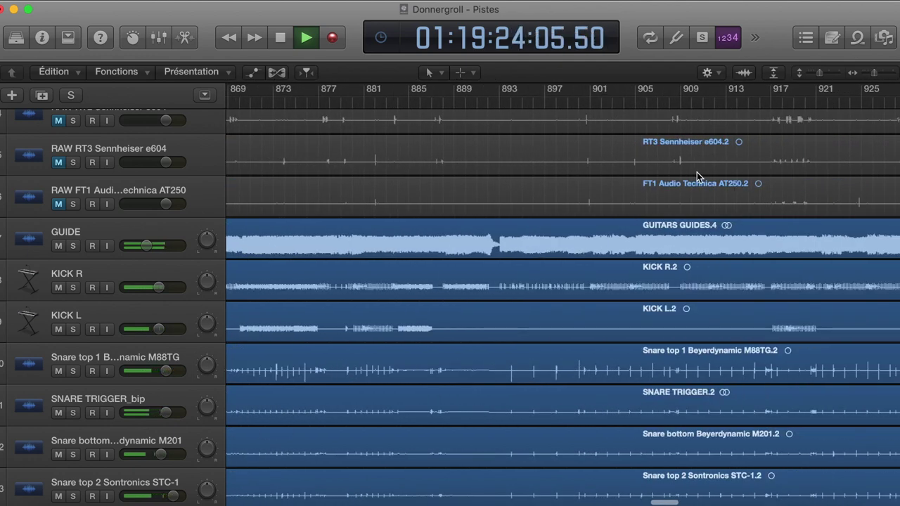
pyautogui.click(726, 104)
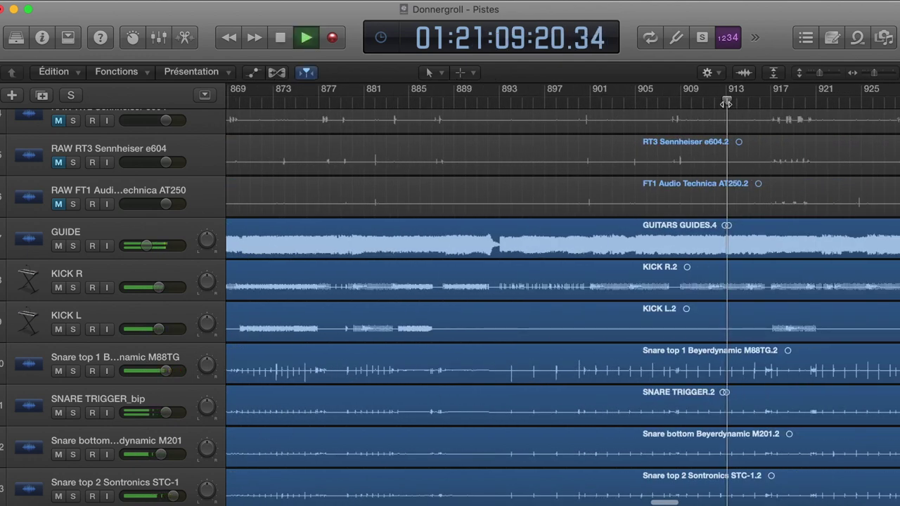
# Step: Listen to the full mix past bar 923, following the guide, kick and snare tracks in a closer timeline view
pyautogui.scroll(3, 730, 207)
pyautogui.hscroll(4, 729, 207)
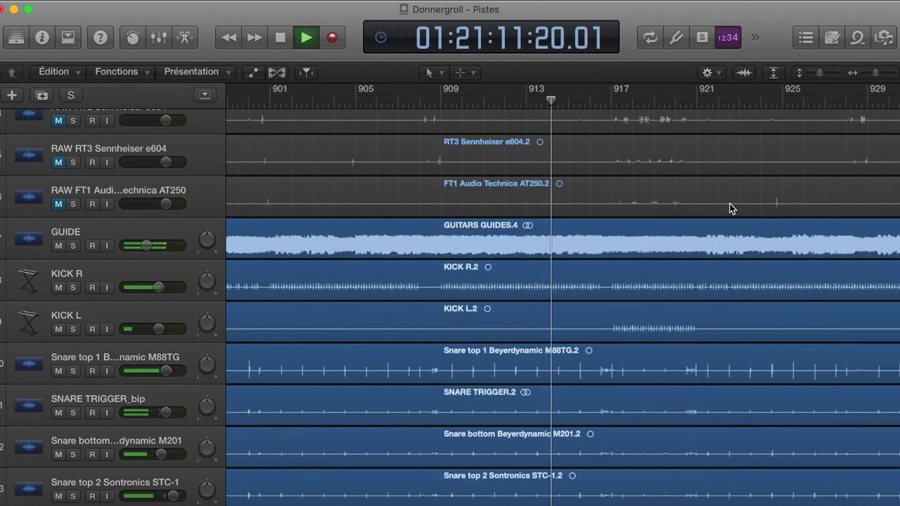
pyautogui.scroll(-1, 610, 232)
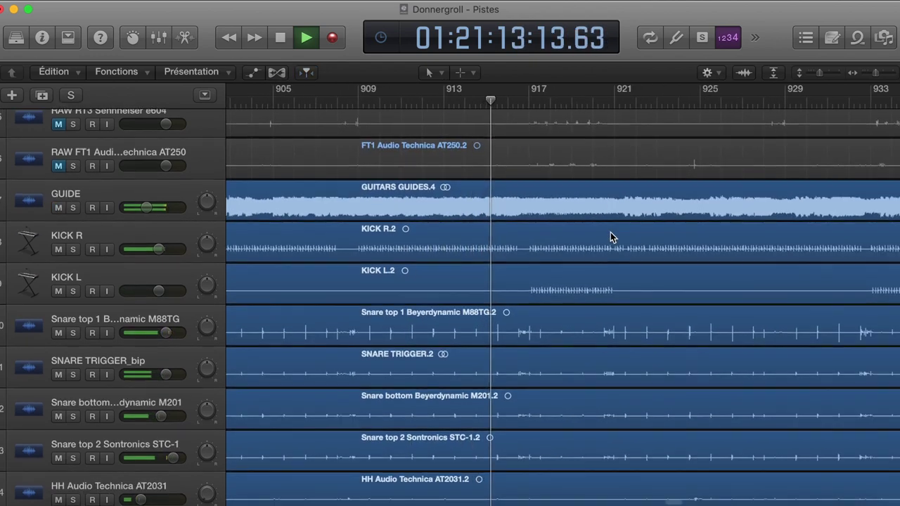
pyautogui.scroll(3, 610, 232)
pyautogui.hscroll(2, 610, 232)
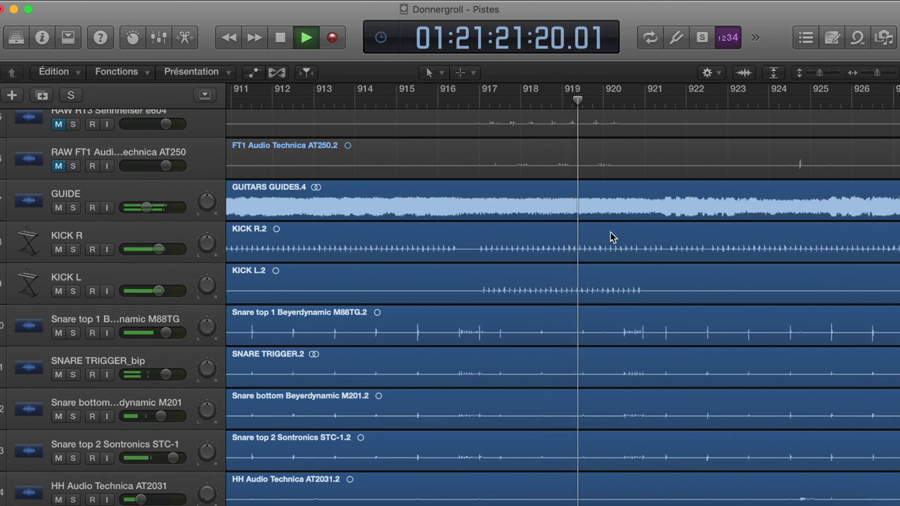
pyautogui.press(',')
pyautogui.press(',')
pyautogui.press(',')
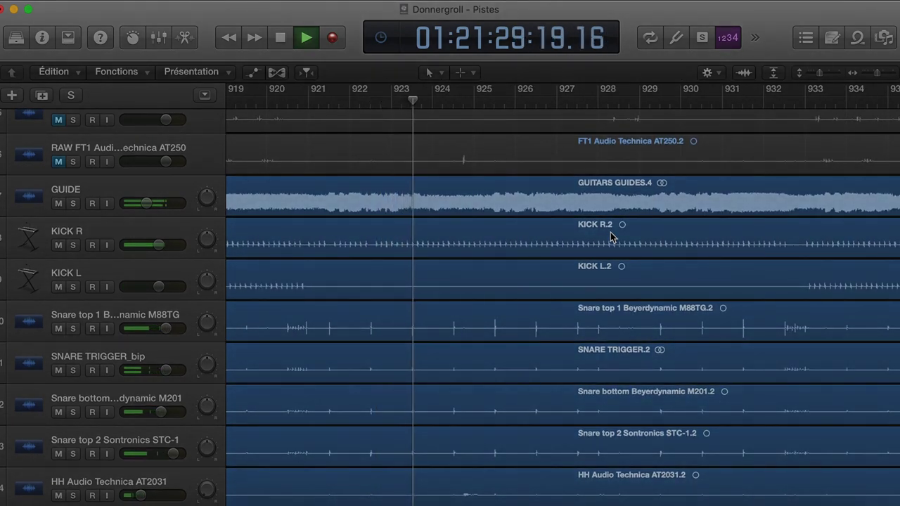
pyautogui.scroll(-1, 610, 237)
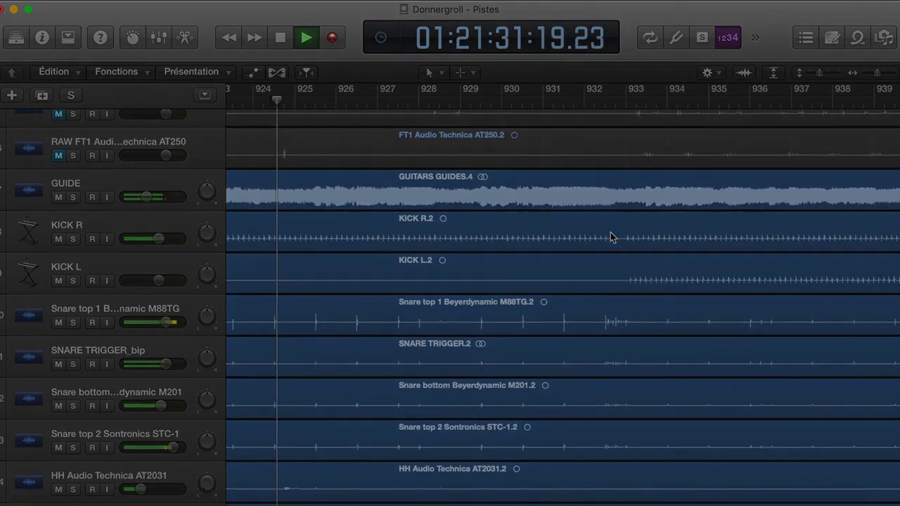